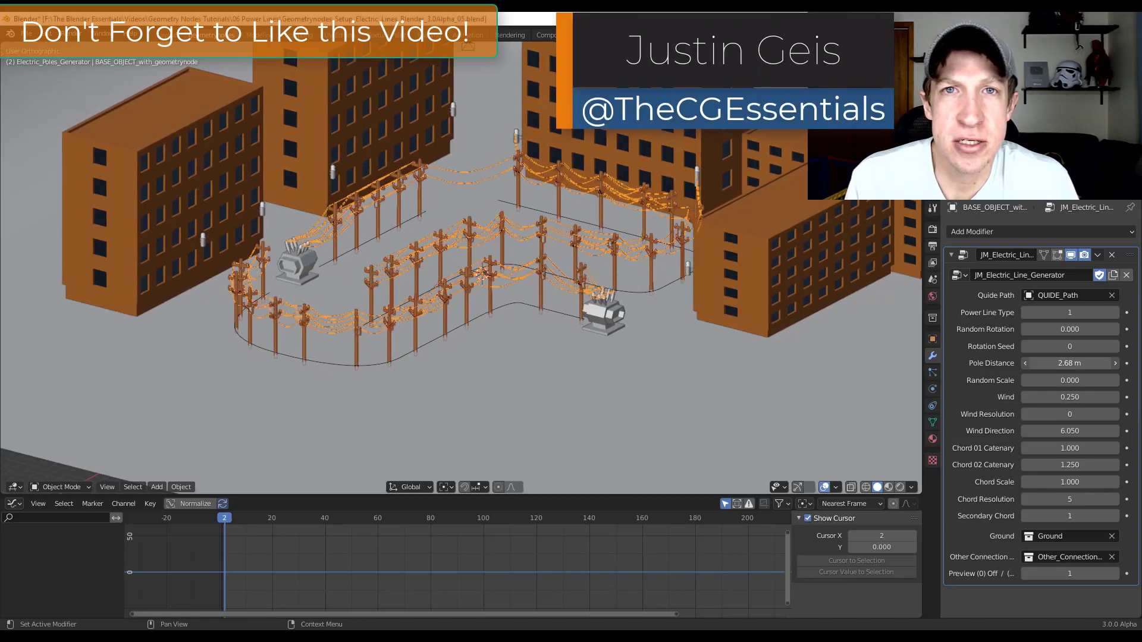
Step: Set Pole Distance 4.57 m, Power Line Type 3, Random Scale 0.220, Random Rotation 0.130, Chord 01 Catenary 3.480
drag(1069, 313, 1083, 313)
mouse_move(1069, 381)
mouse_down()
mouse_move(1083, 380)
mouse_move(1068, 380)
mouse_up()
drag(1070, 329, 1104, 329)
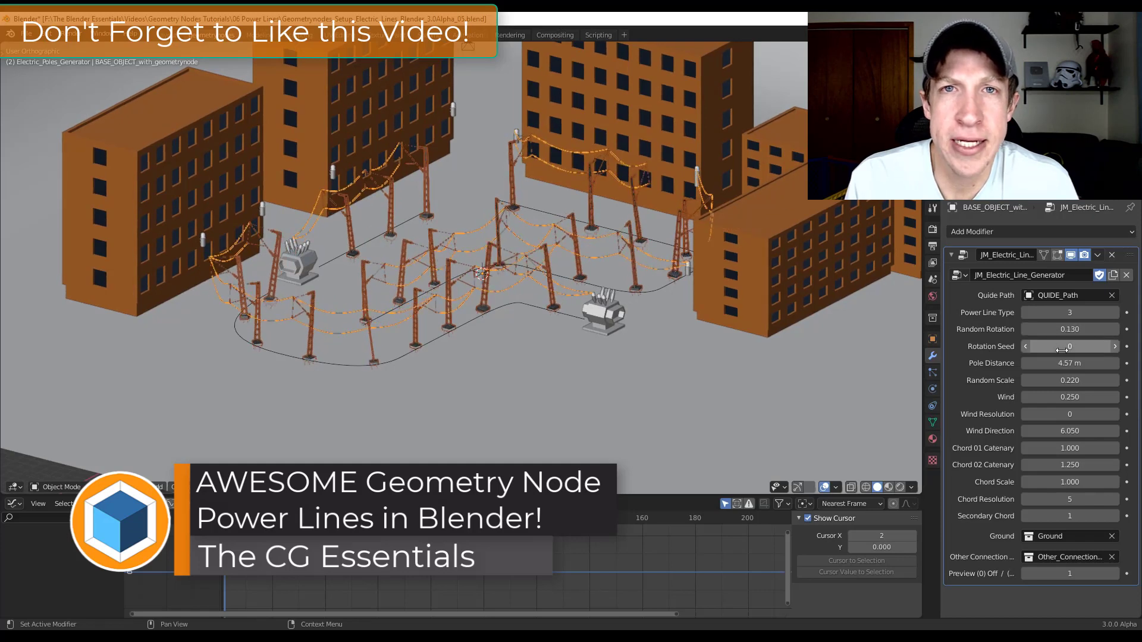
drag(1072, 448, 1117, 448)
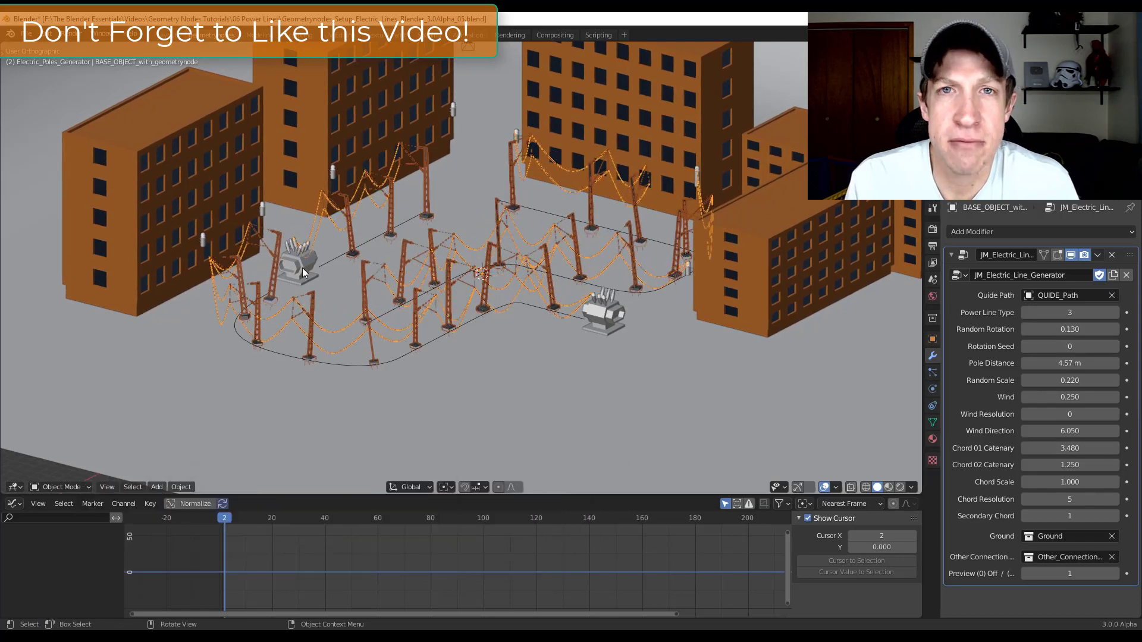
scroll(302, 272, up, 4)
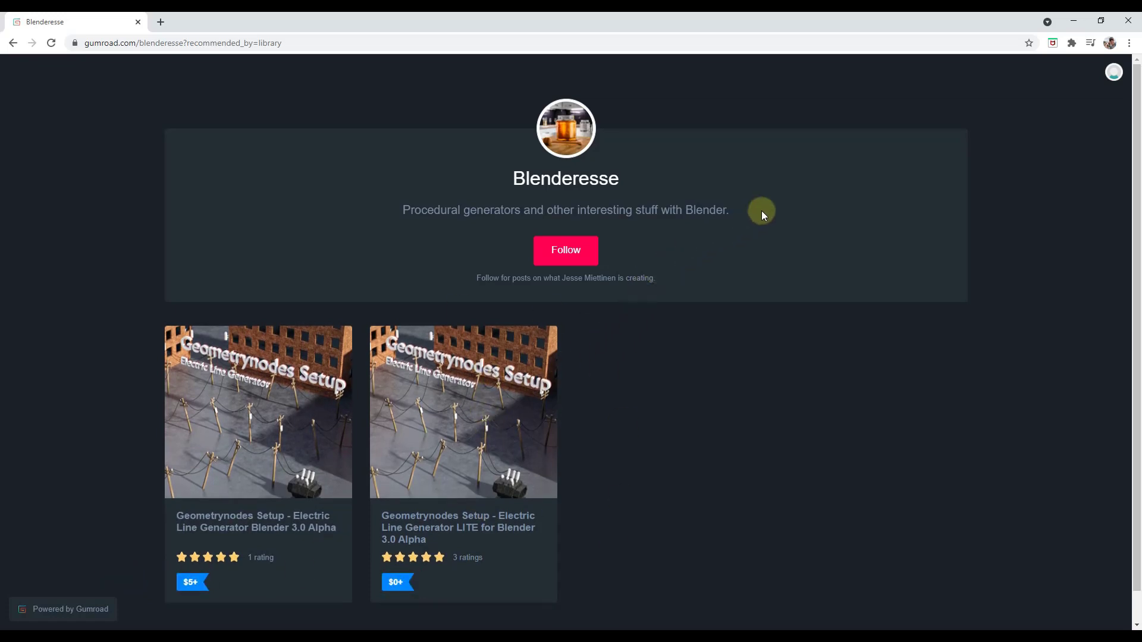
Step: Bring Blender forward in the Layout workspace and orbit and zoom onto the poles and transformers
click(1081, 24)
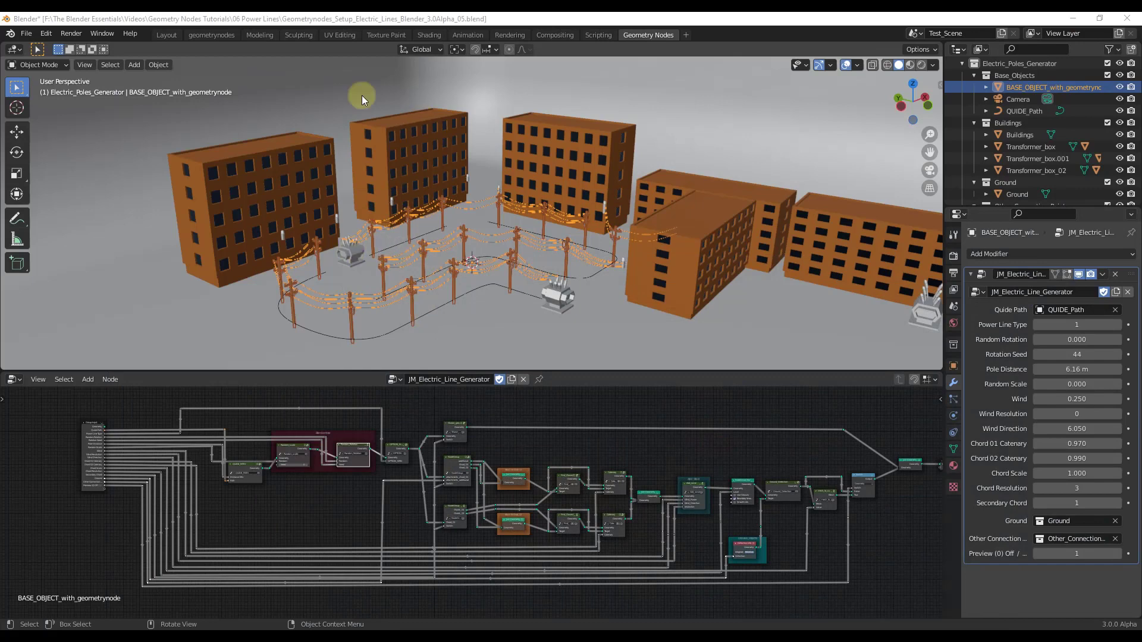
click(167, 36)
middle_drag(312, 255, 269, 241)
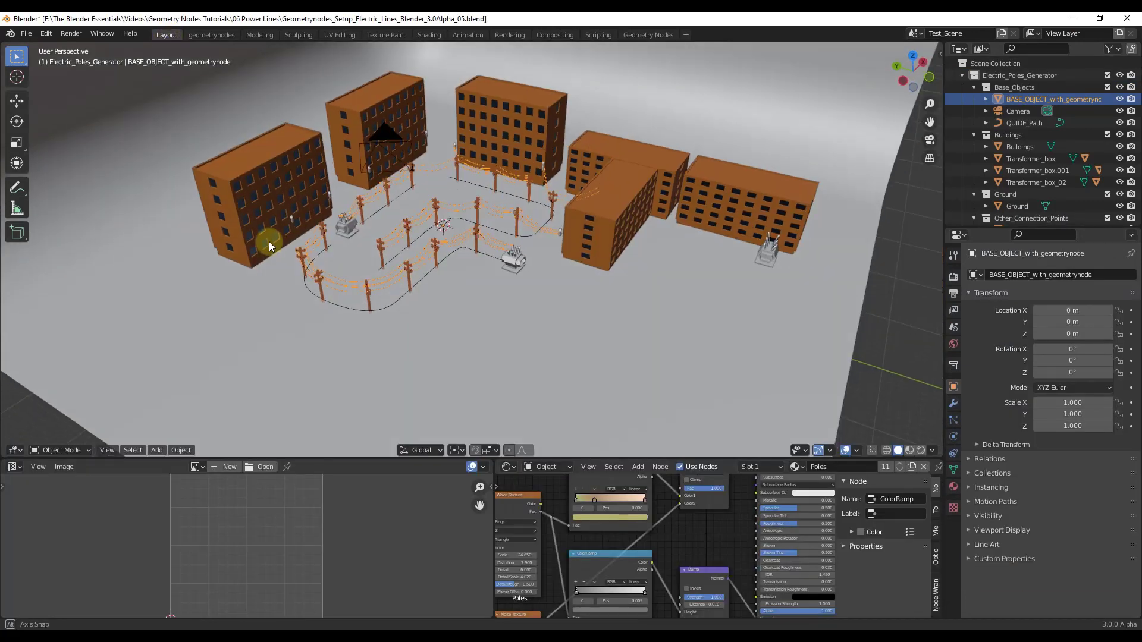
scroll(289, 220, up, 5)
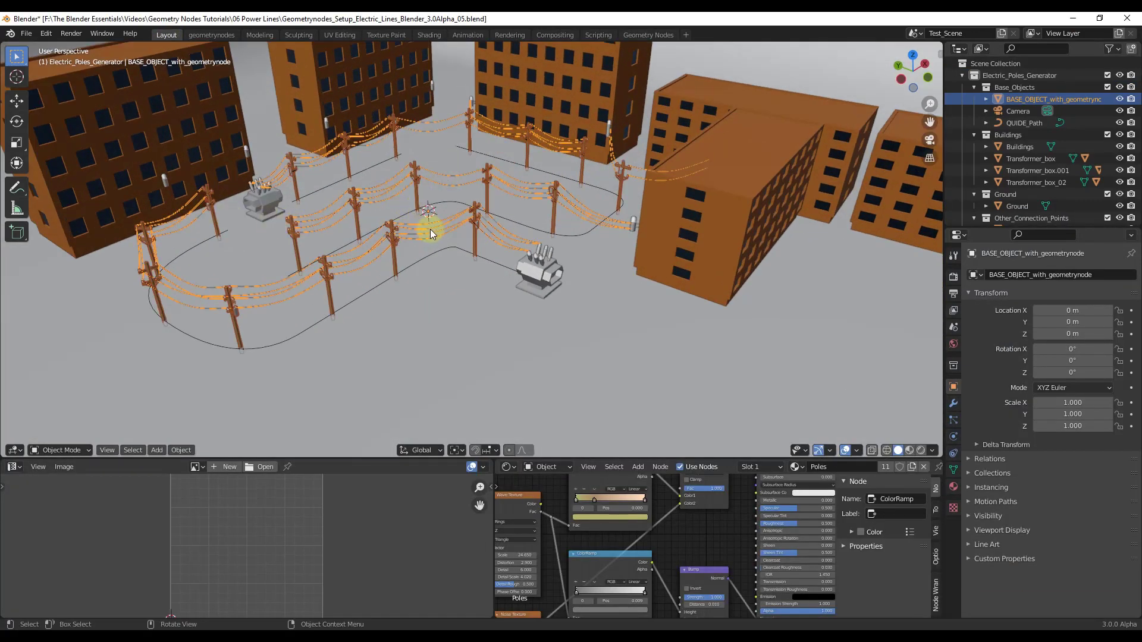
middle_drag(430, 230, 480, 238)
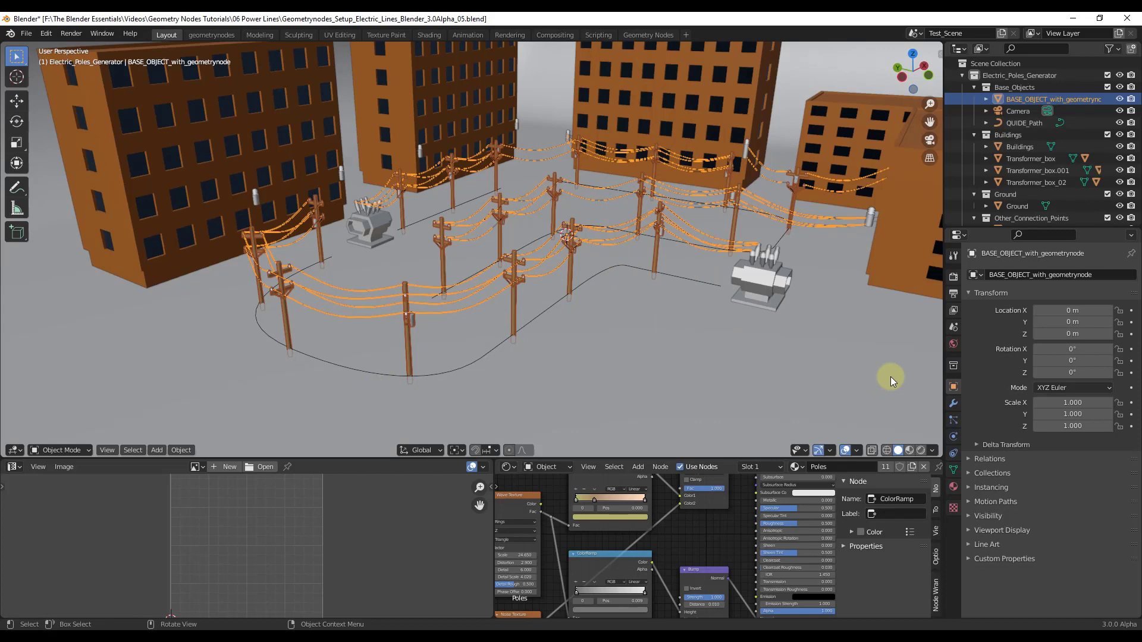
Step: Select the power-line object and step its pole type through 3, 2 and 4 in the modifier panel
click(512, 266)
click(510, 266)
click(953, 403)
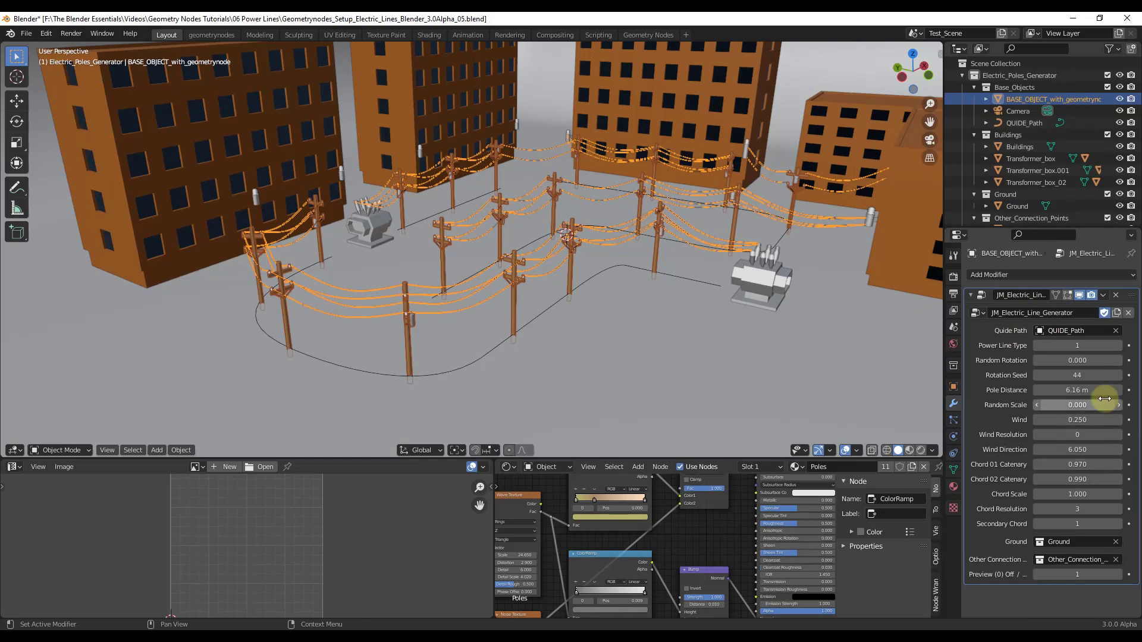
click(1119, 346)
click(1119, 346)
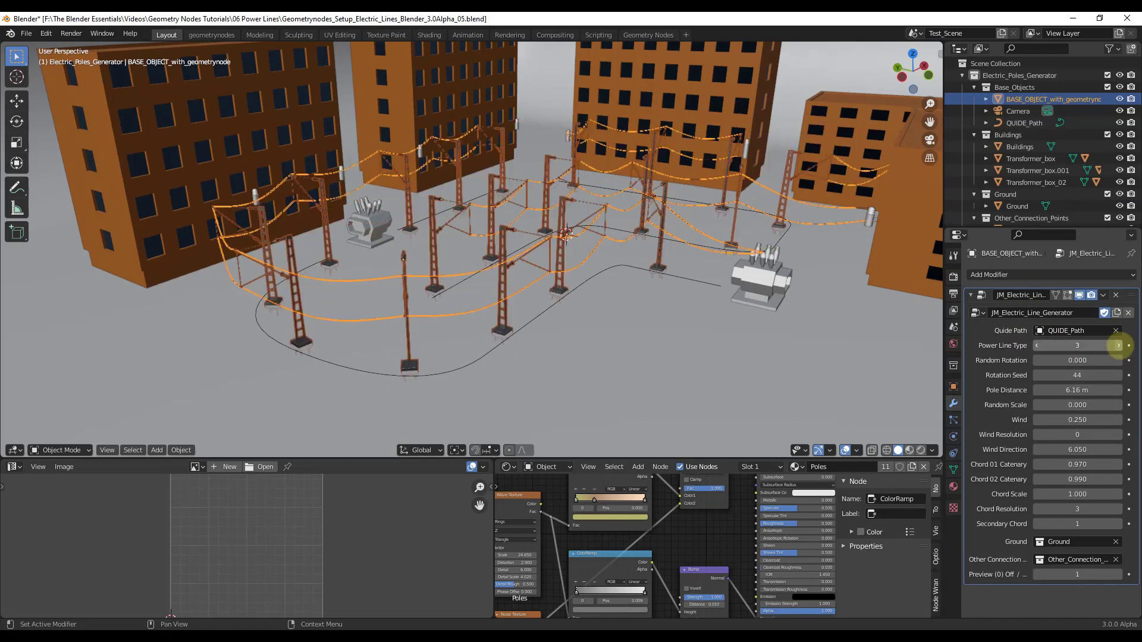
click(1037, 346)
click(1118, 346)
click(1118, 347)
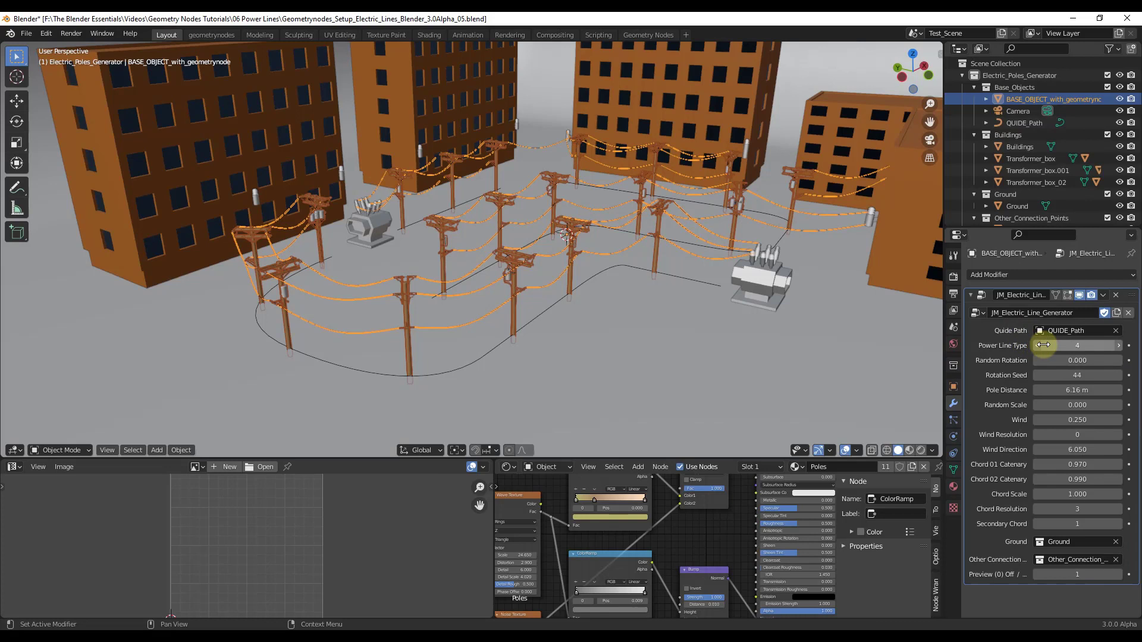
Step: Cycle the pole types again, past lattice towers, settling on type 4 wooden poles with crossarms
scroll(1033, 165, down, 5)
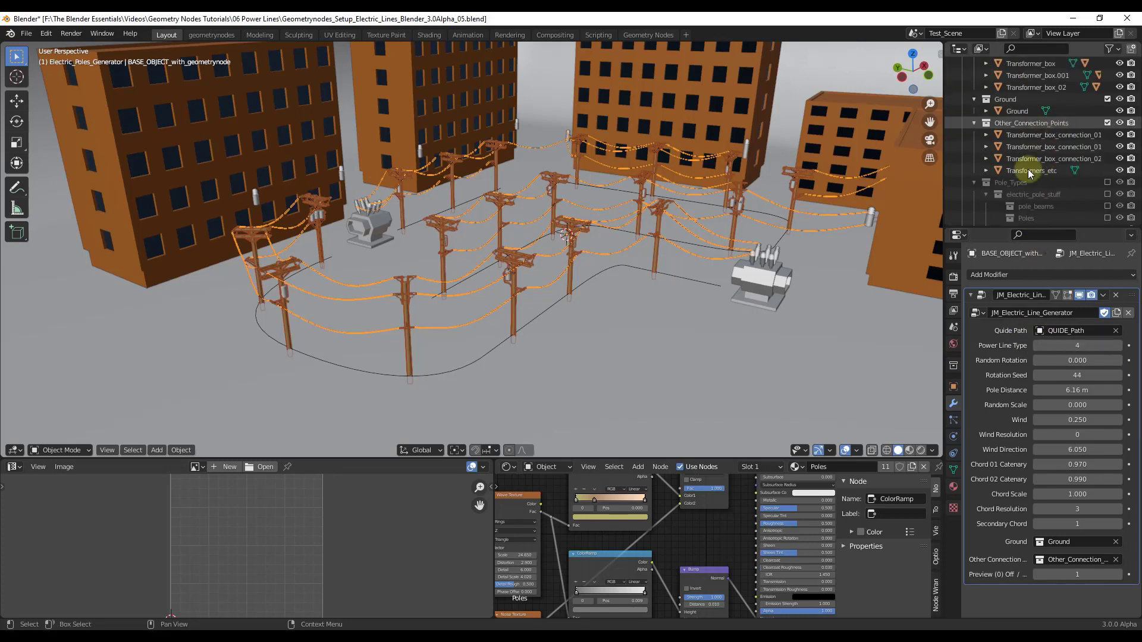
scroll(1028, 171, down, 6)
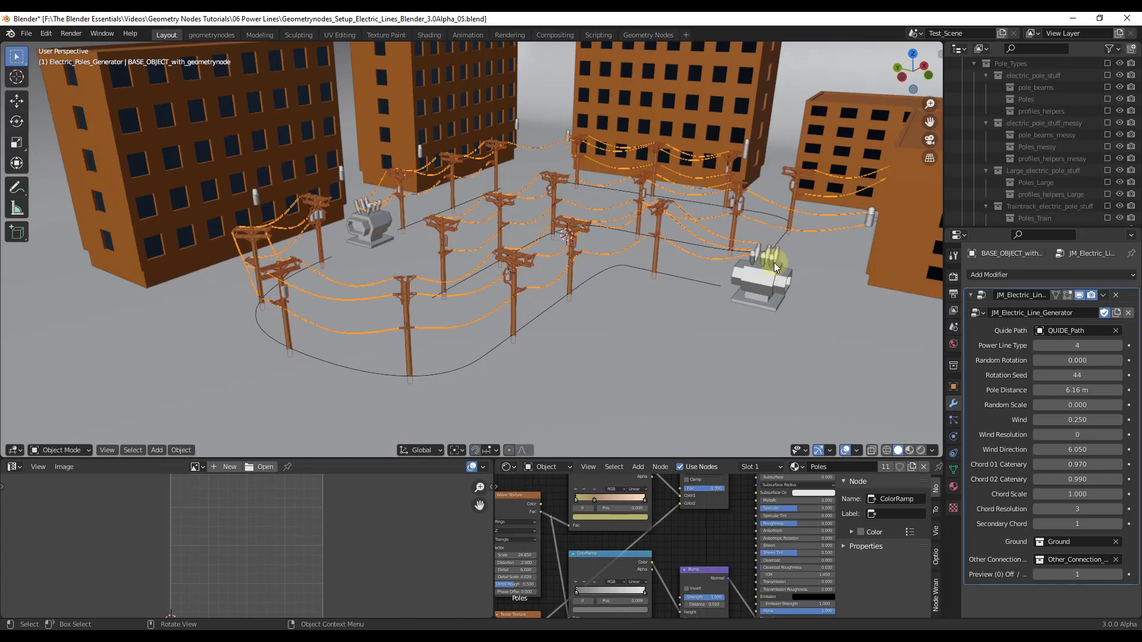
click(1036, 345)
click(1036, 344)
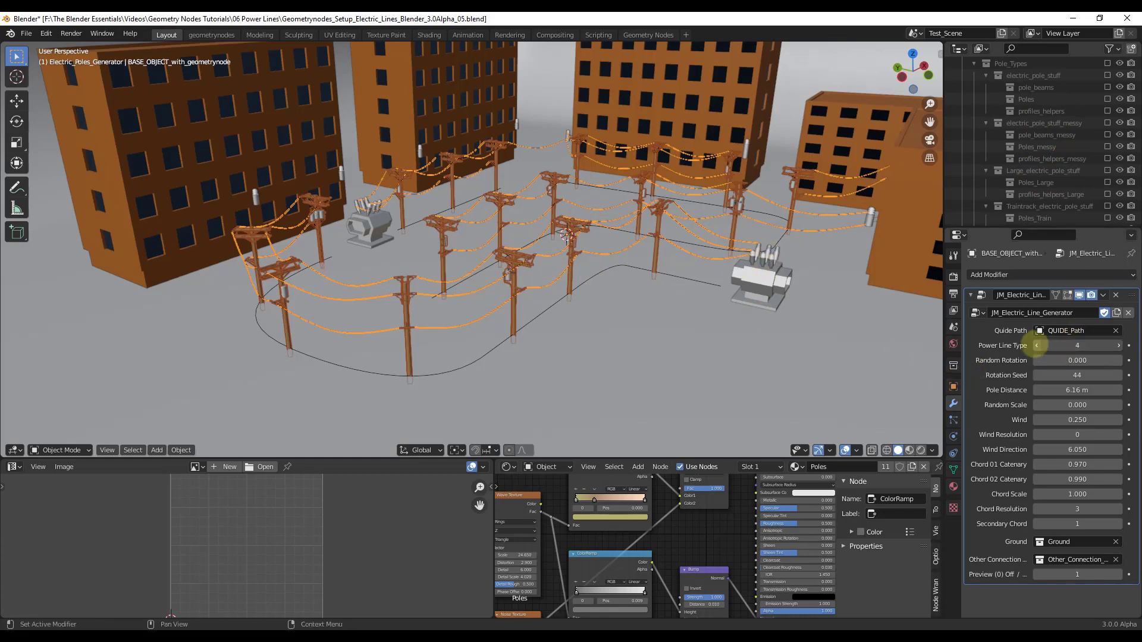
click(1118, 345)
click(1118, 345)
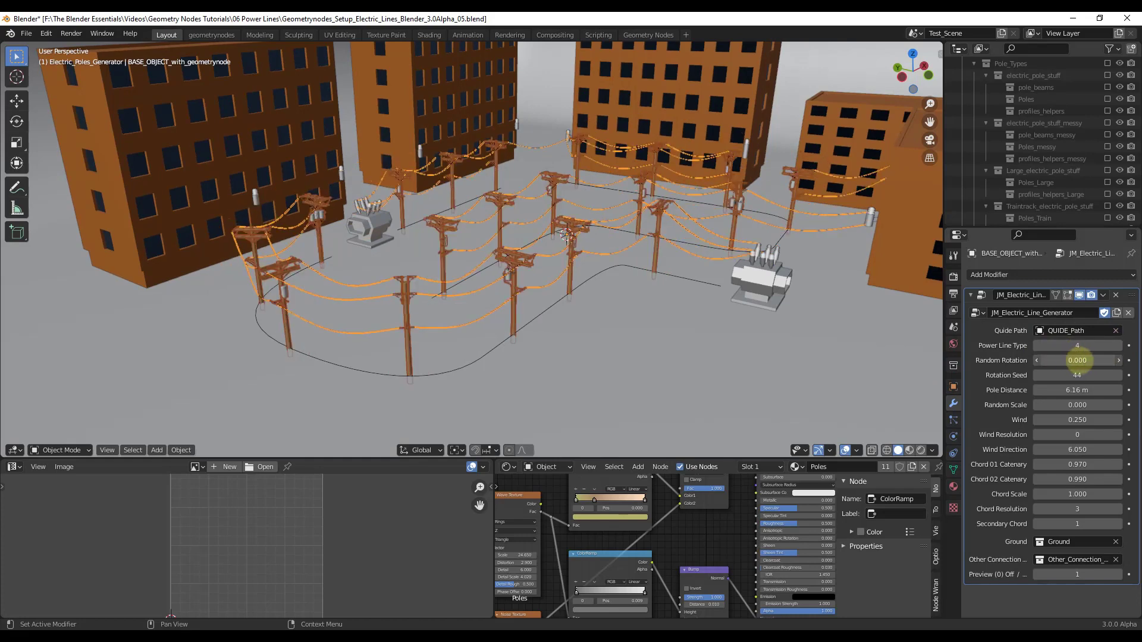
Step: Set Rotation Seed 0 and Random Rotation 0, then Pole Distance 6.87 m
mouse_move(1077, 361)
mouse_down()
mouse_move(1091, 360)
mouse_move(1036, 375)
mouse_move(1076, 376)
mouse_up()
text(0)
key(Return)
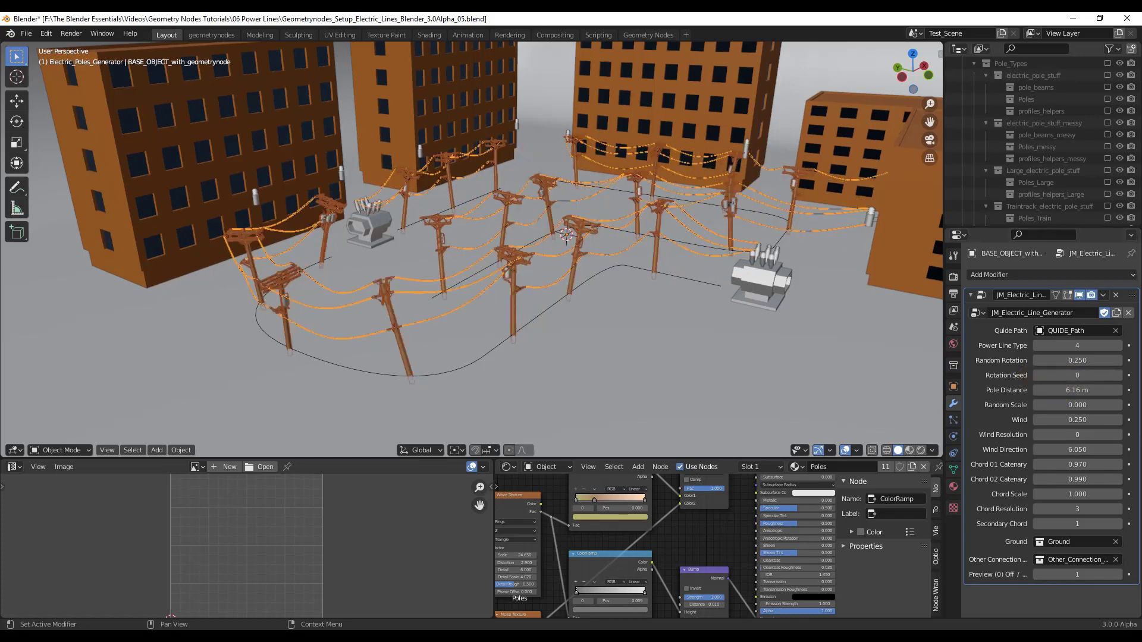
click(1075, 360)
text(0)
key(Return)
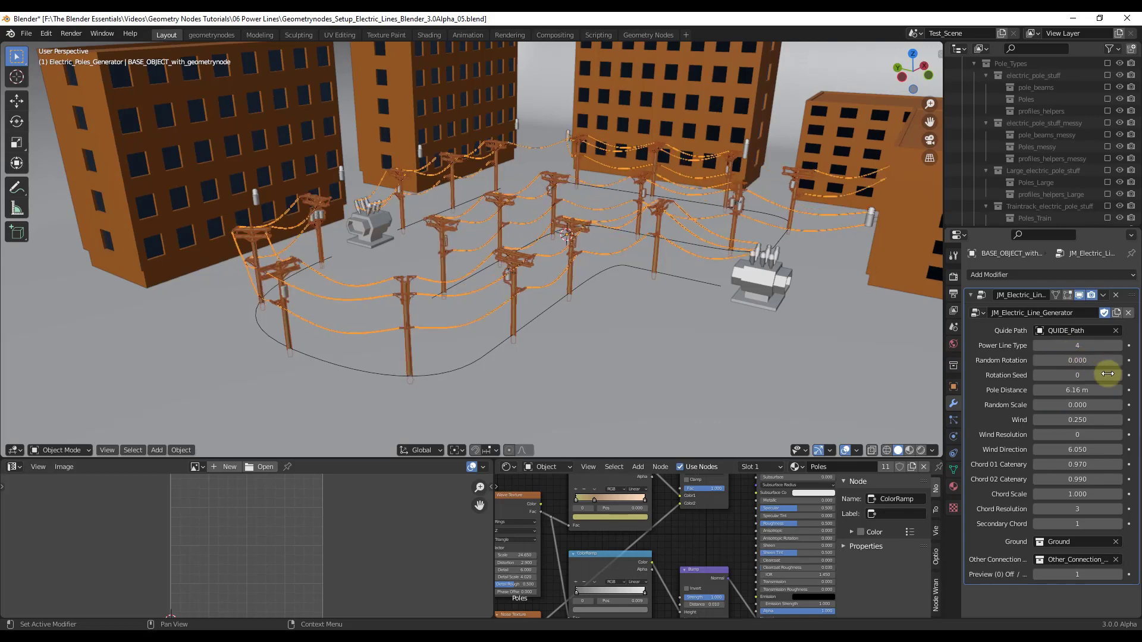
mouse_move(1082, 392)
mouse_down()
mouse_move(850, 375)
mouse_move(1078, 364)
mouse_move(13, 369)
mouse_move(955, 341)
mouse_move(1065, 369)
mouse_move(1063, 390)
mouse_up()
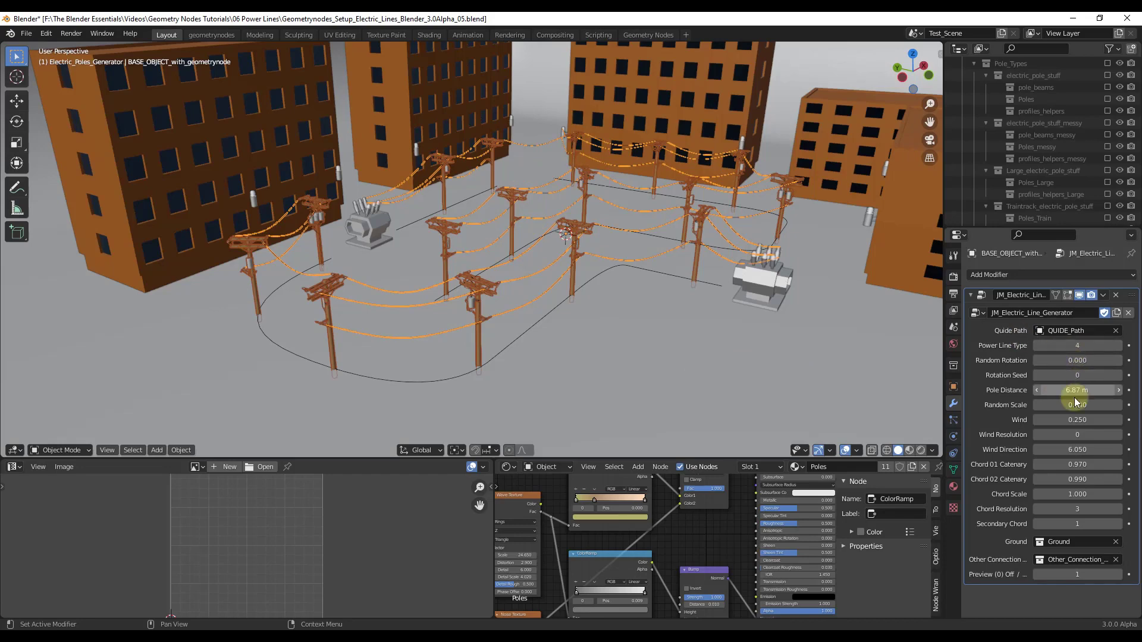
Step: Switch to the Geometry Nodes workspace and frame the node tree around the QUIDE_PATH node
click(647, 37)
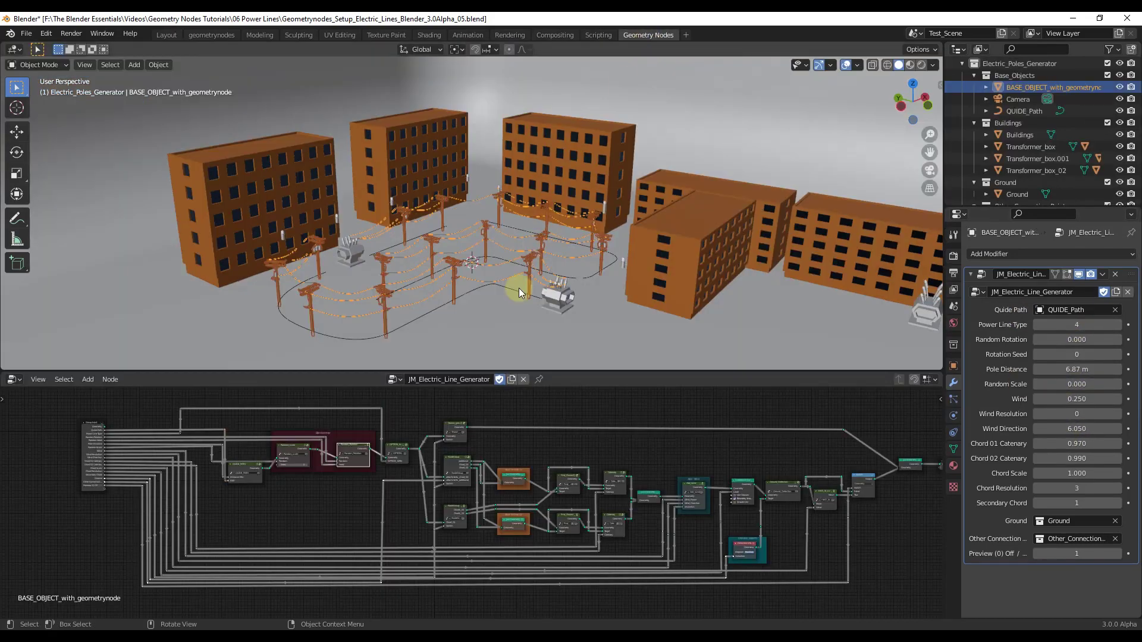
scroll(233, 461, up, 3)
middle_drag(233, 461, 173, 451)
scroll(324, 452, up, 3)
middle_drag(325, 451, 284, 446)
scroll(299, 470, up, 2)
key(shift+Tab)
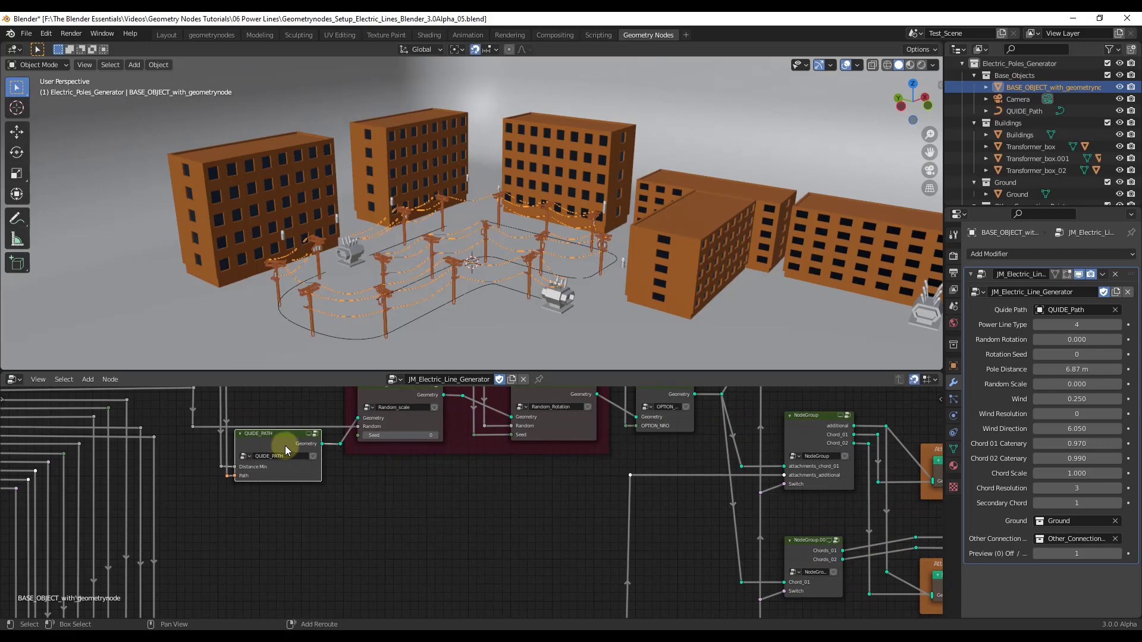
Step: Look inside the QUIDE_PATH and Random_scale node groups, returning to the main tree each time
key(Tab)
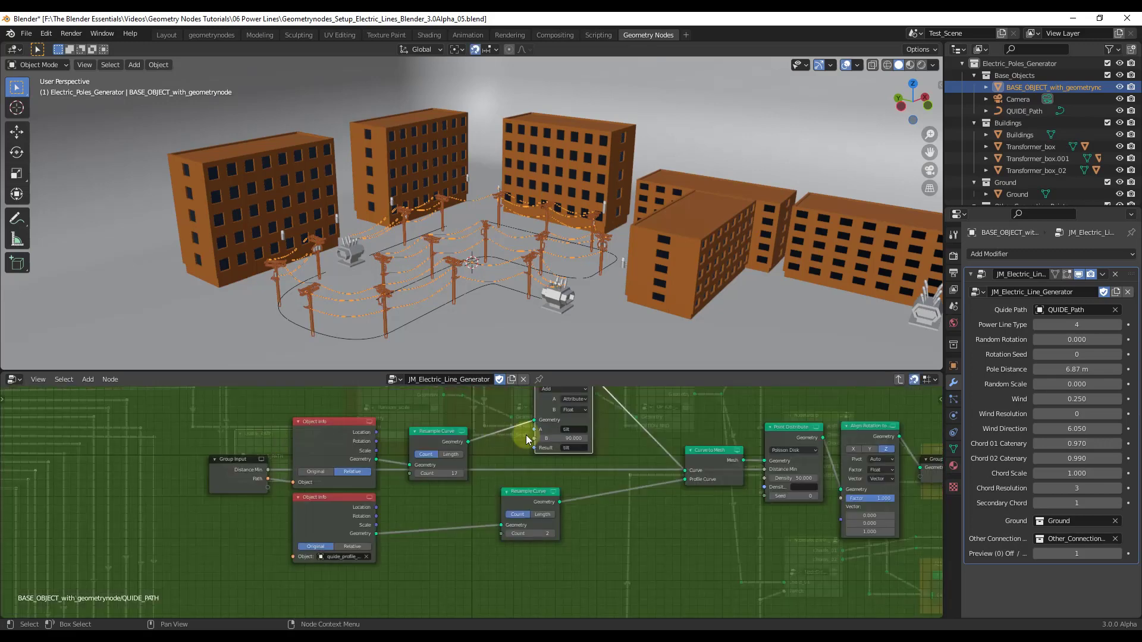
scroll(525, 434, down, 2)
scroll(634, 455, up, 1)
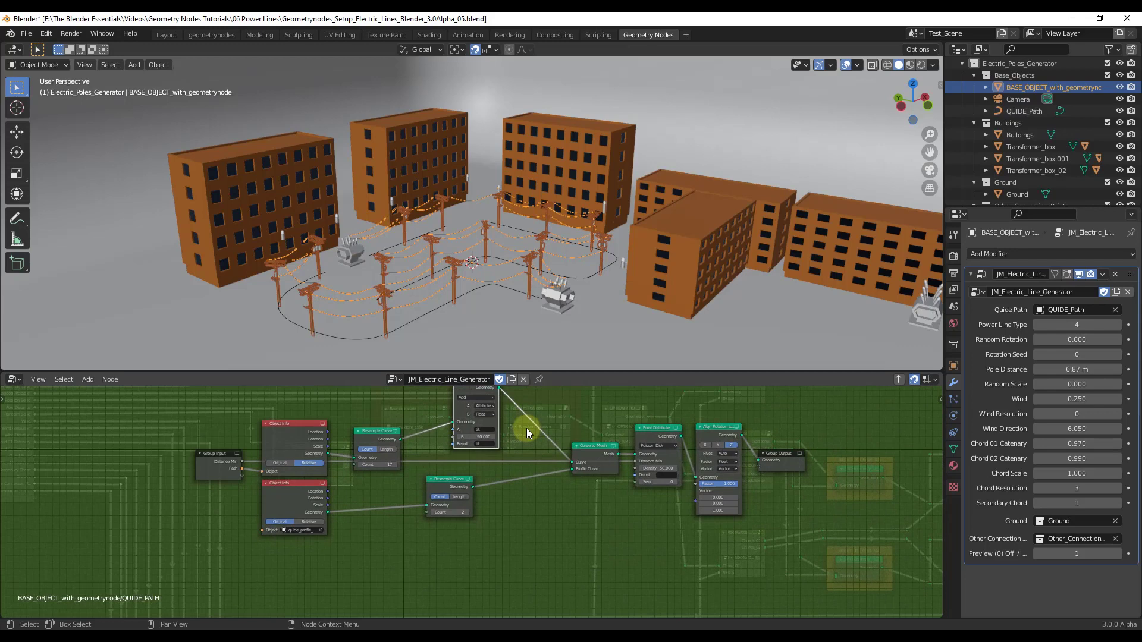
key(Tab)
click(416, 417)
key(Tab)
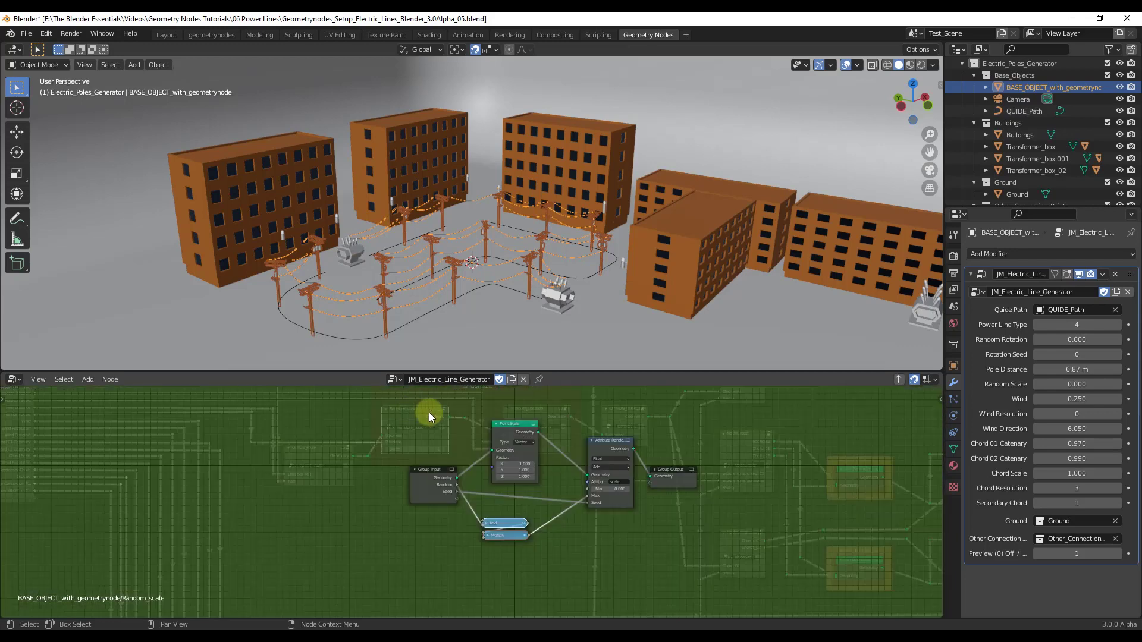
key(Tab)
scroll(597, 258, down, 4)
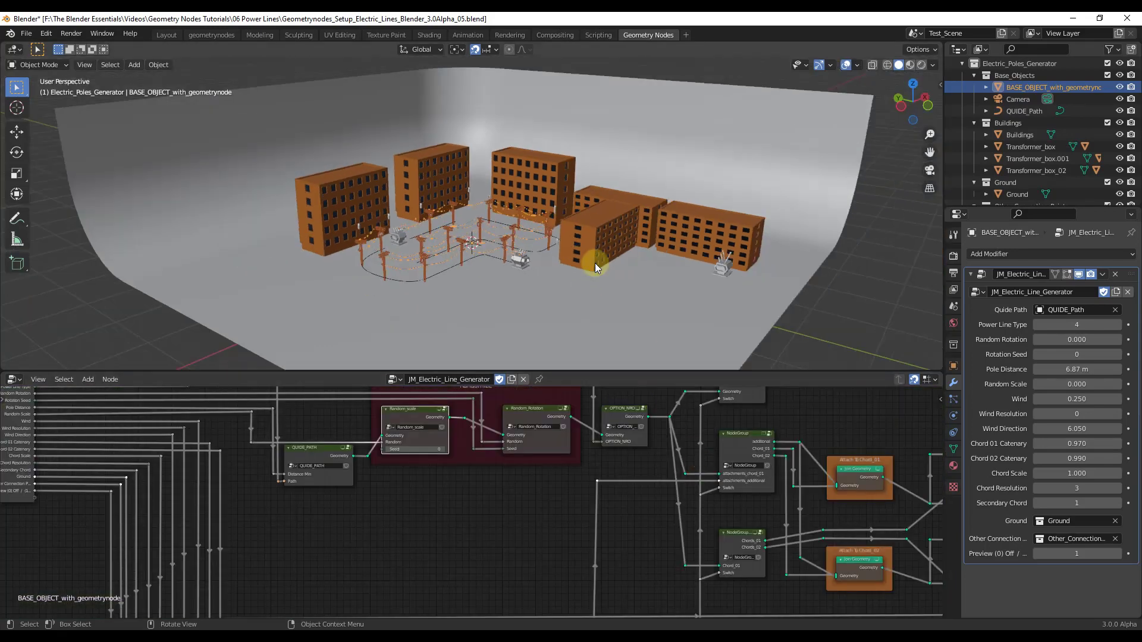
scroll(426, 263, up, 3)
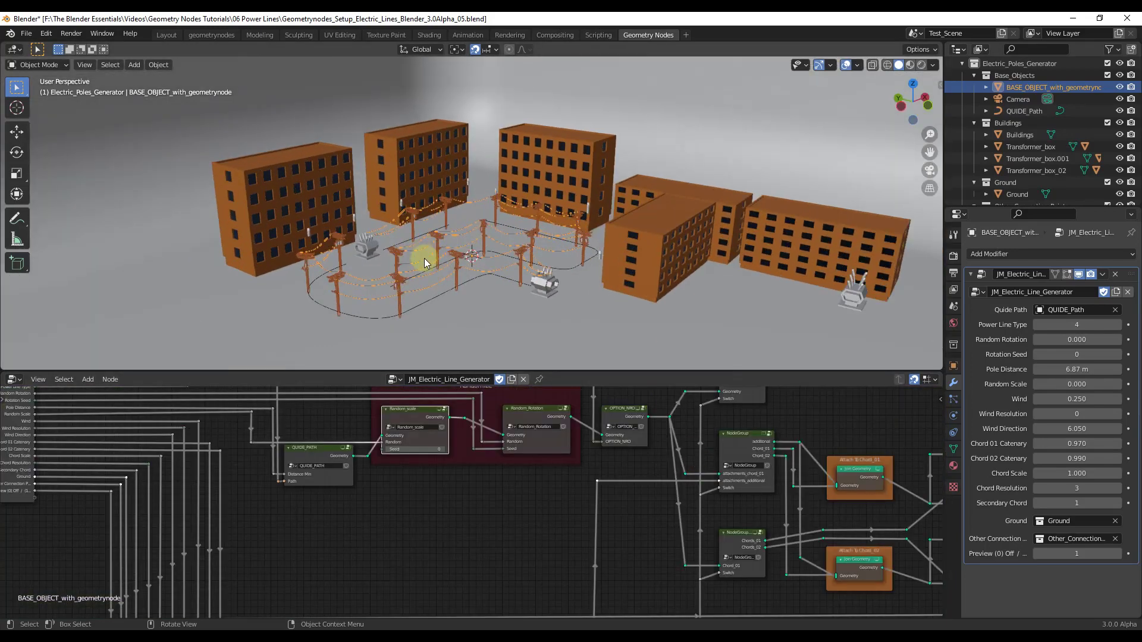
Step: Back in Layout, increase wire wind and set Chord 01 Catenary 1.600, Chord 02 Catenary 1.420
click(164, 37)
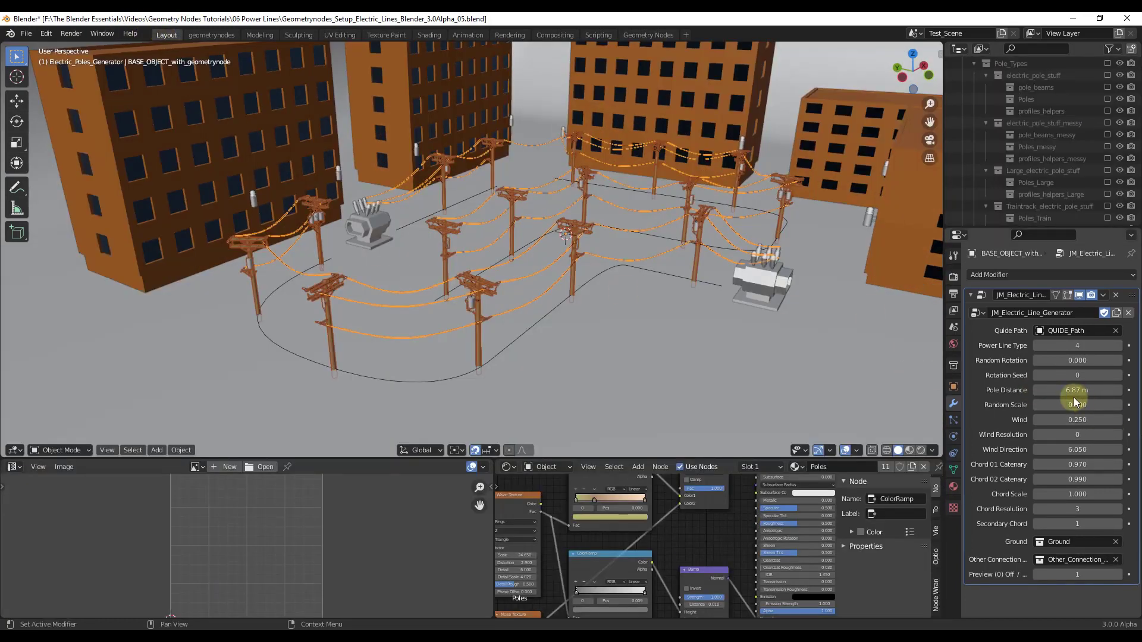
mouse_move(1065, 419)
mouse_down()
mouse_move(1109, 421)
mouse_move(1001, 408)
mouse_move(1061, 410)
mouse_up()
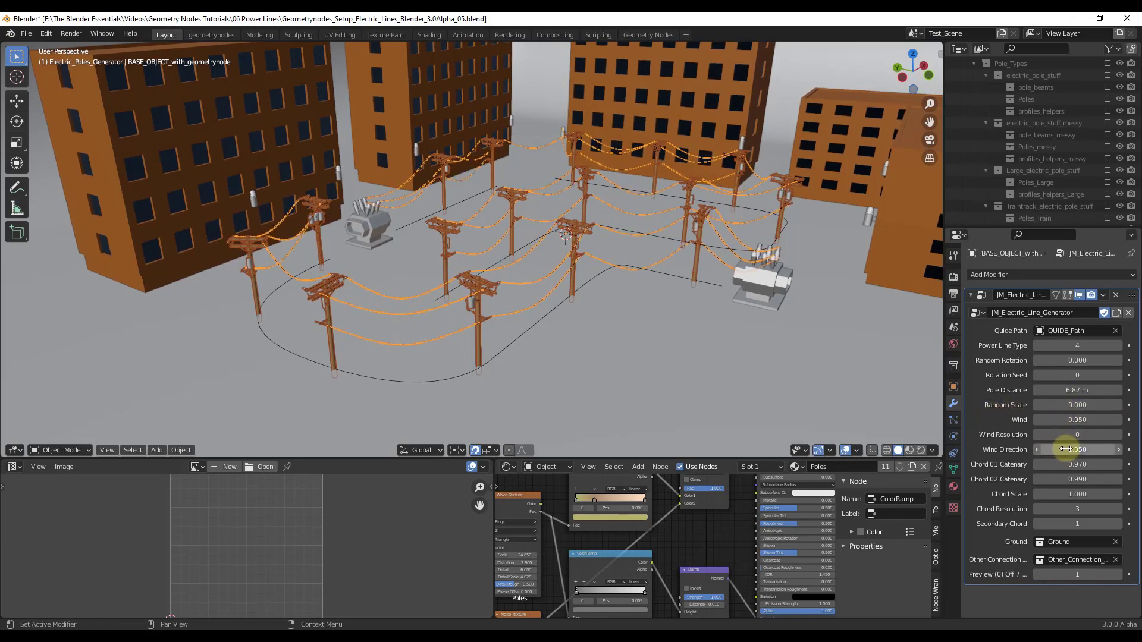
drag(1071, 470, 1106, 479)
scroll(587, 248, up, 4)
mouse_move(587, 248)
middle_down()
mouse_move(580, 274)
mouse_move(573, 224)
mouse_move(579, 241)
middle_up()
scroll(580, 272, down, 5)
scroll(591, 249, down, 6)
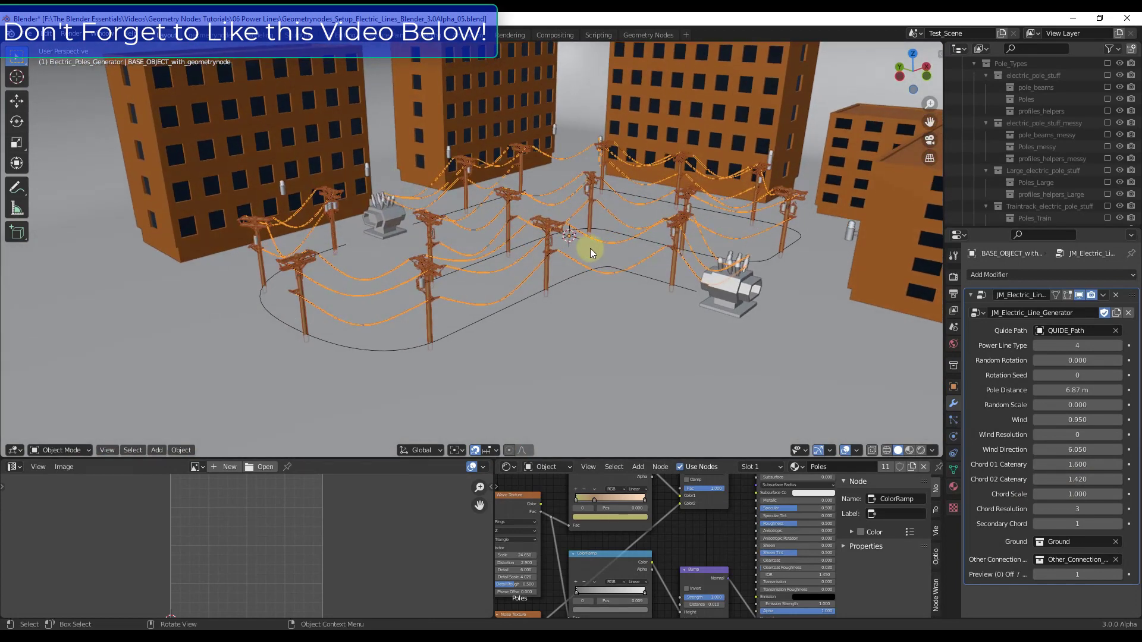
scroll(547, 246, up, 7)
scroll(555, 245, up, 2)
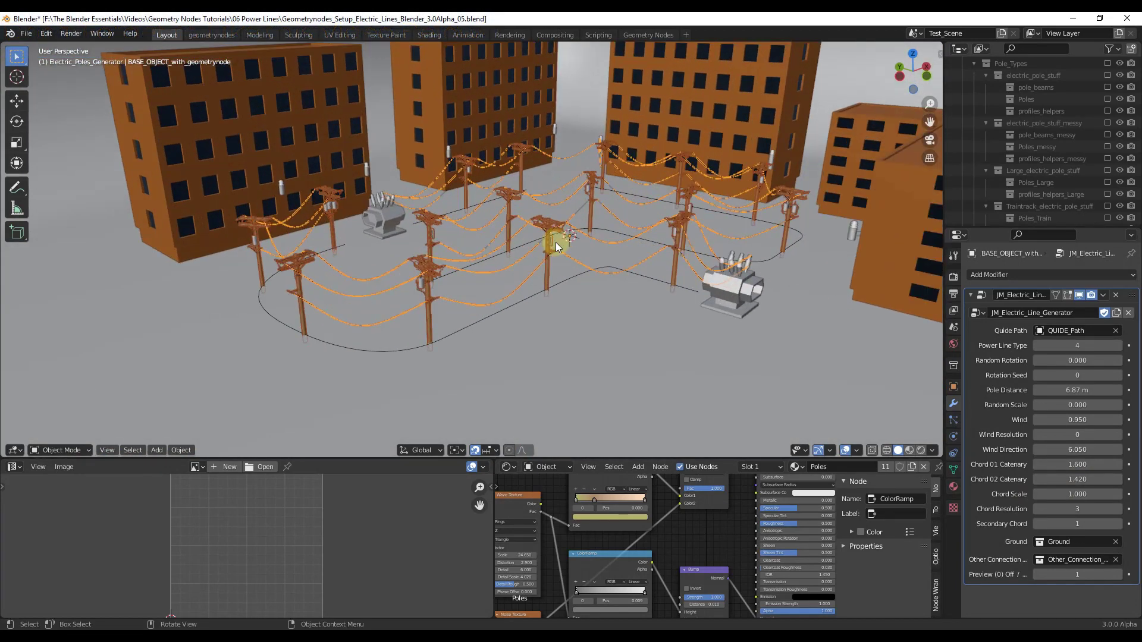
Step: Delete the unwanted object and add a new path curve at the 3D cursor
key(Delete)
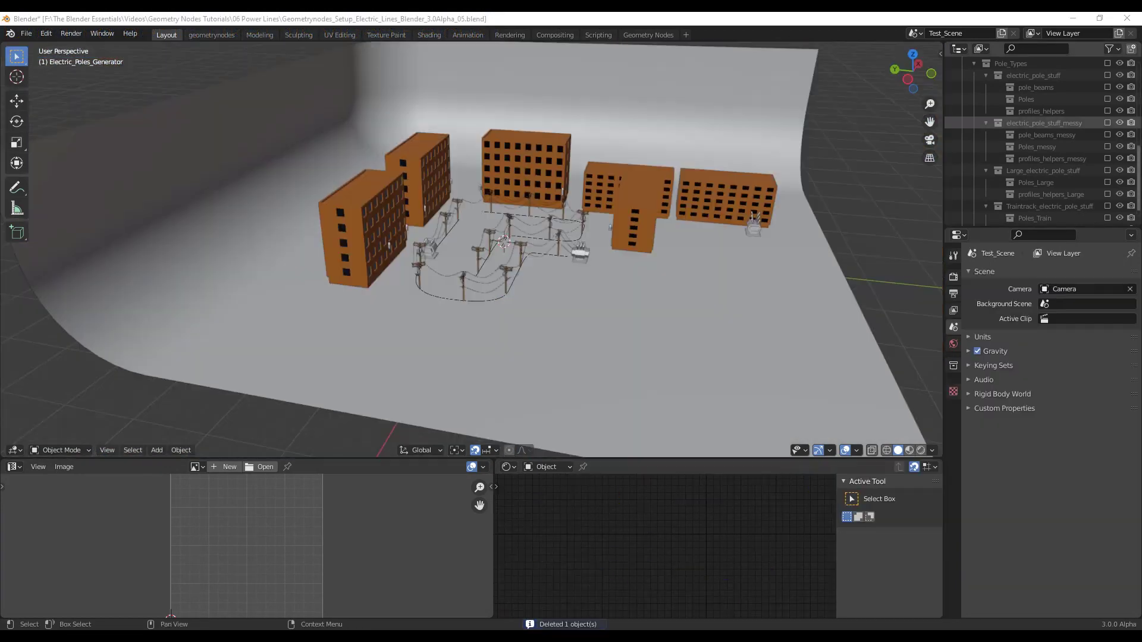
middle_drag(505, 340, 506, 334)
key(shift+a)
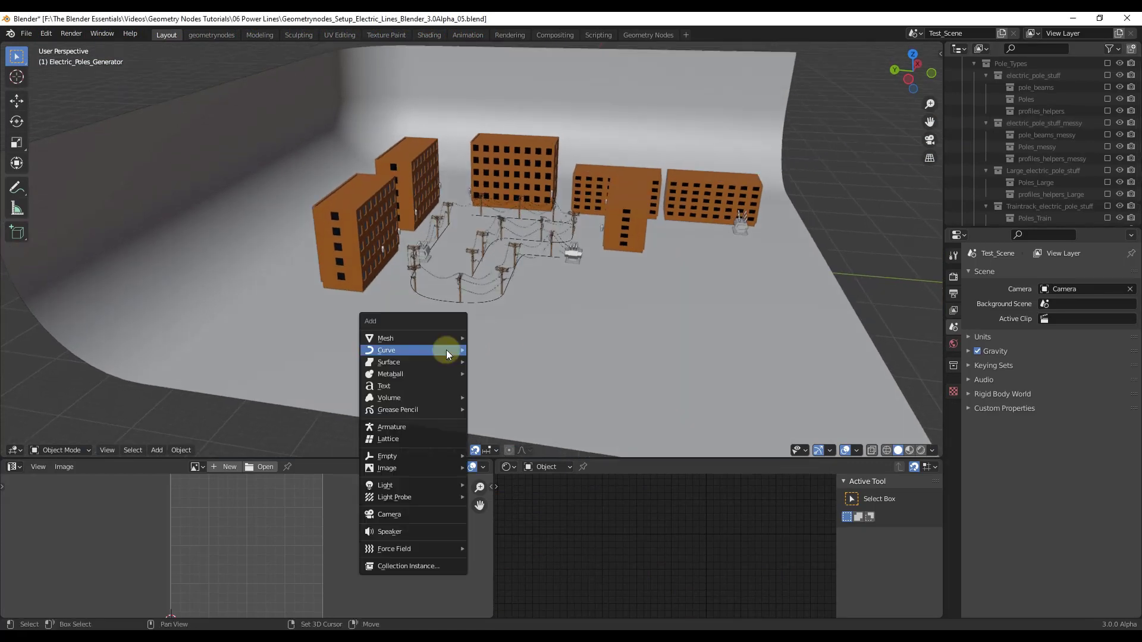
mouse_move(446, 350)
click(494, 404)
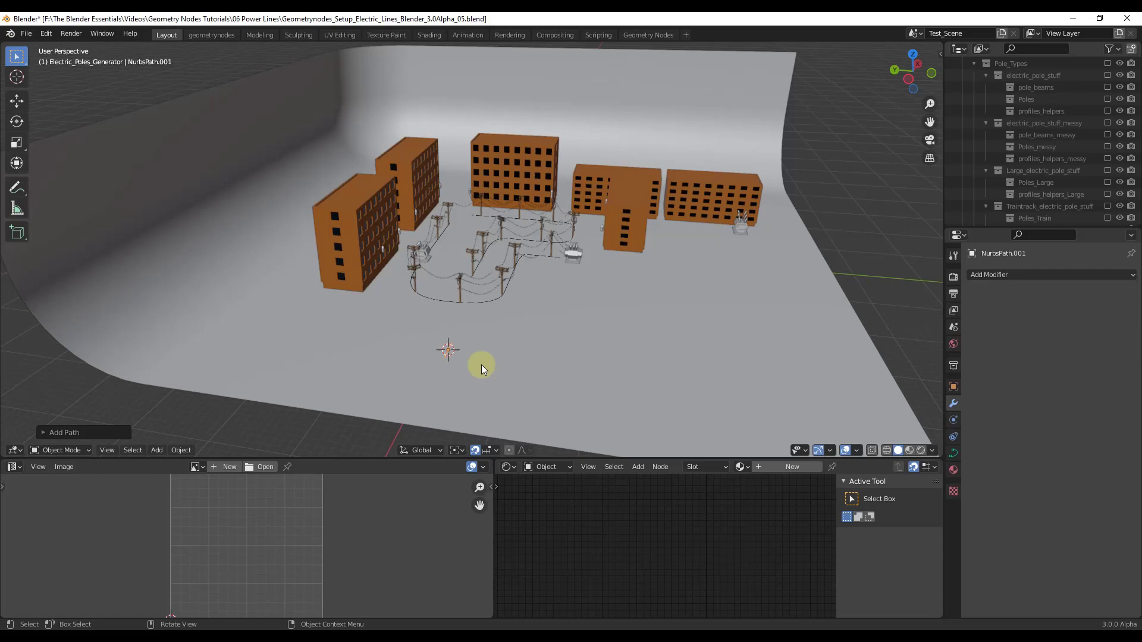
scroll(472, 365, up, 6)
scroll(481, 327, down, 3)
scroll(464, 357, up, 1)
middle_drag(444, 416, 484, 327)
Step: Rotate the new path around the Z axis
key(r)
key(z)
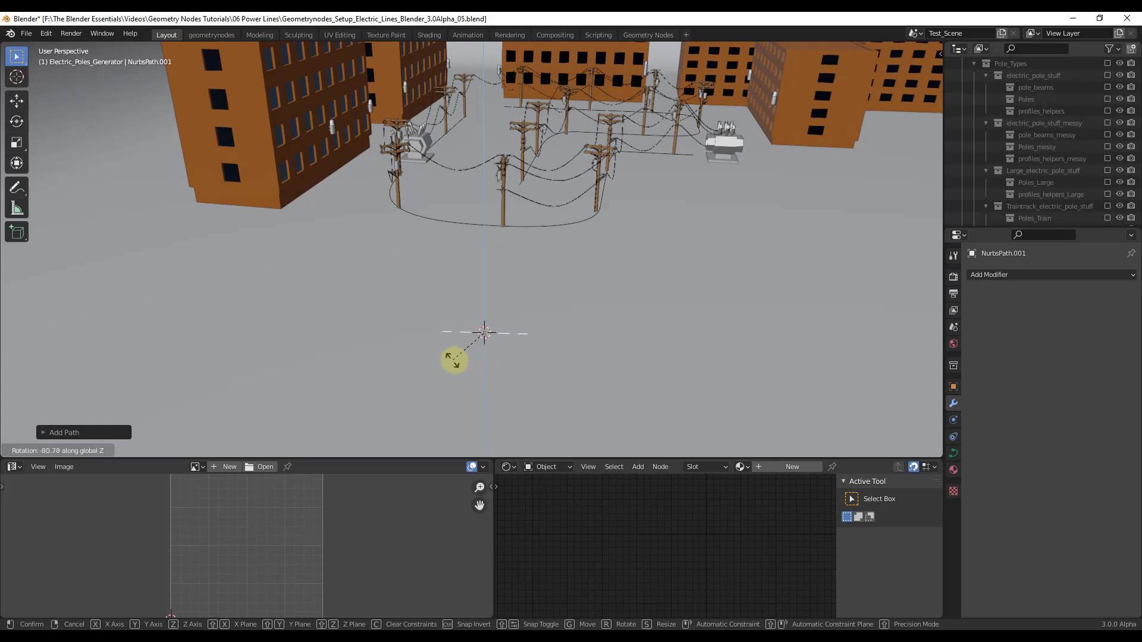
click(488, 341)
Step: Stretch the path in Edit Mode by moving three of its points apart to even the spacing
key(Tab)
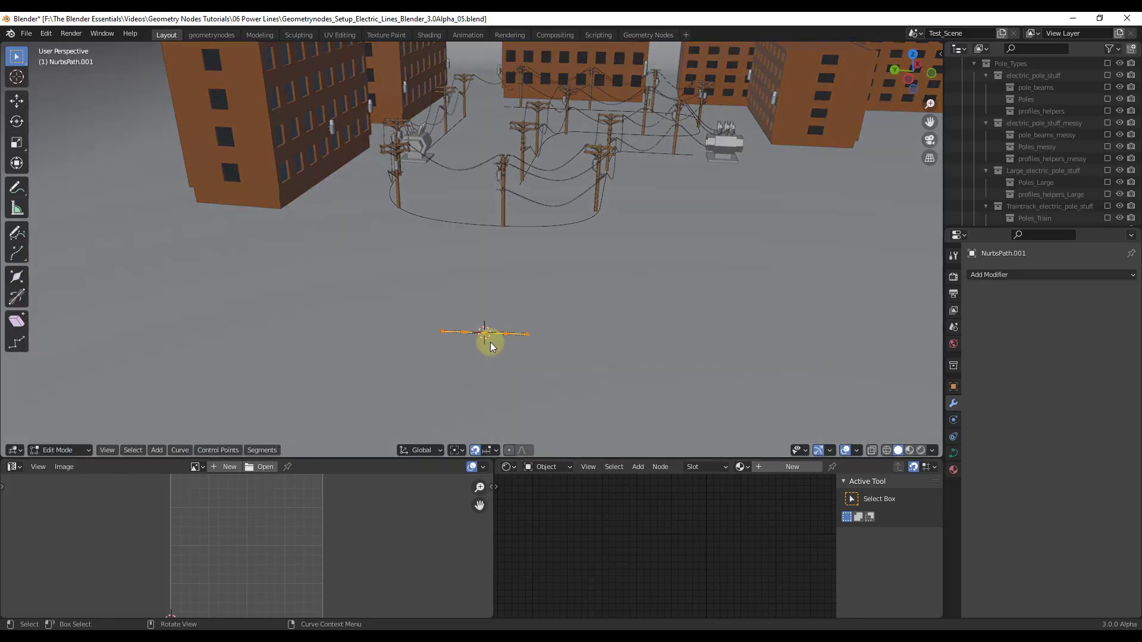
key(g)
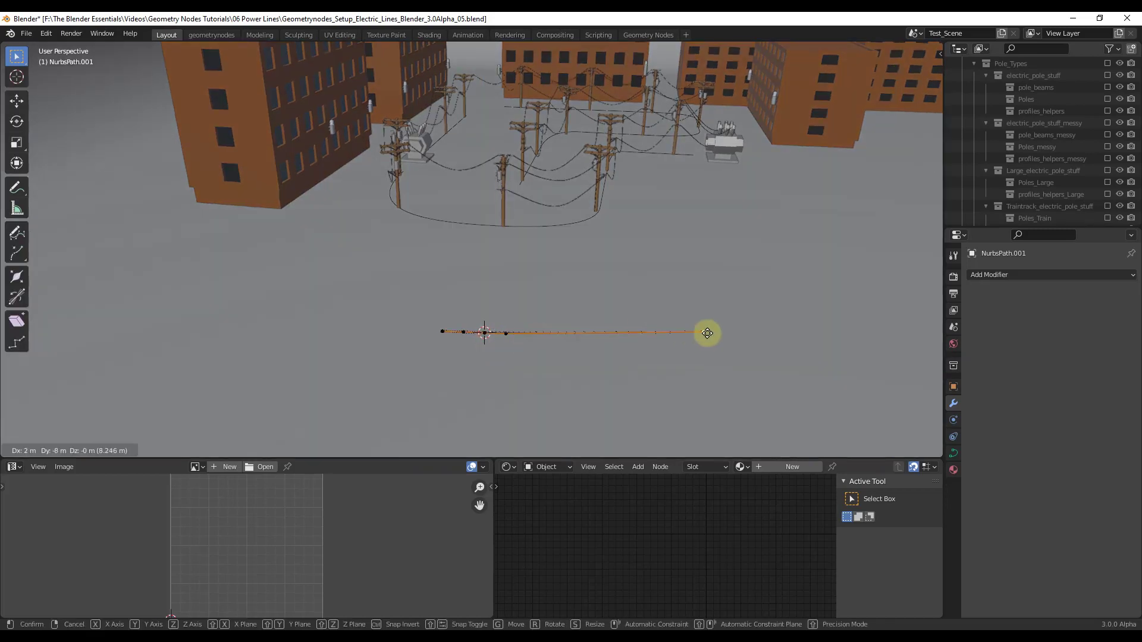
click(706, 333)
click(507, 332)
key(g)
click(618, 331)
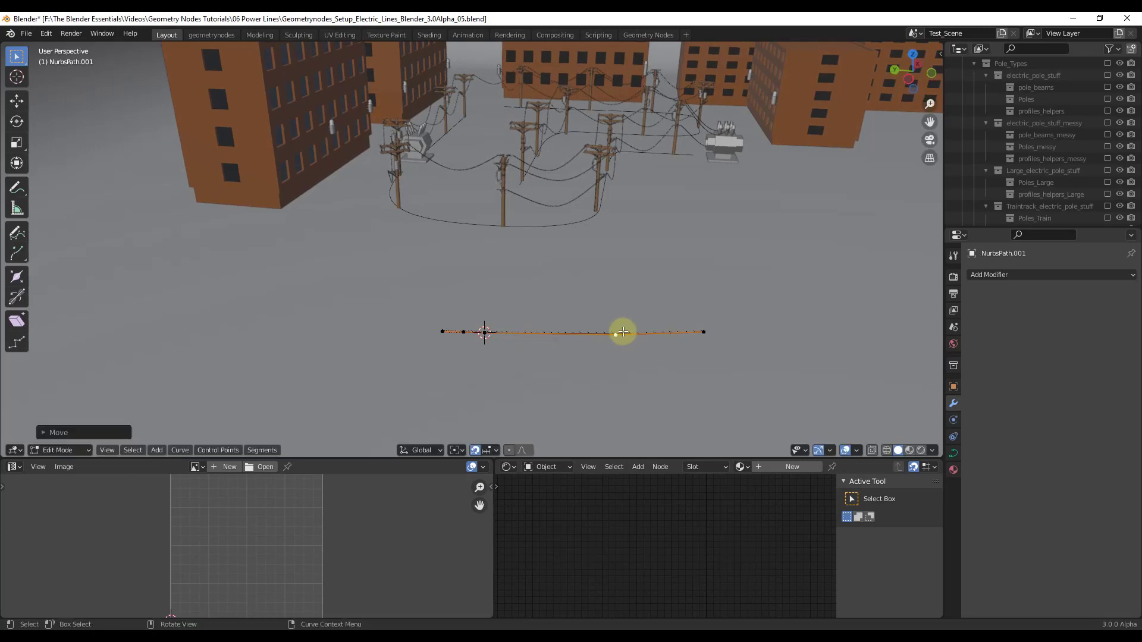
click(484, 332)
key(g)
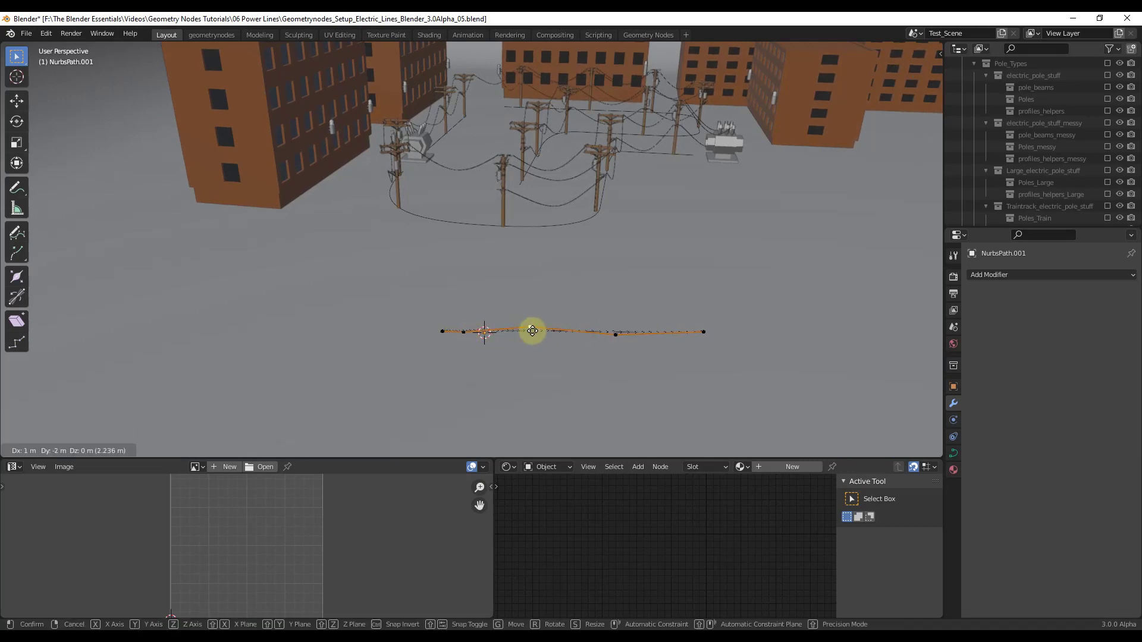
click(446, 326)
key(Tab)
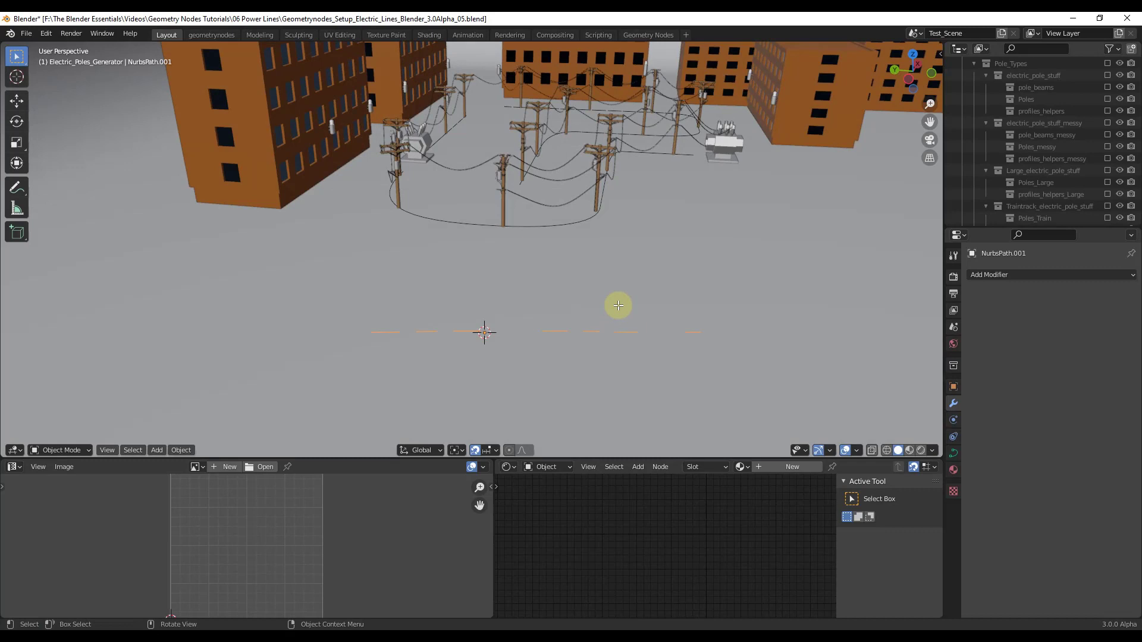
Step: Duplicate the existing power-line generator object in place
click(503, 187)
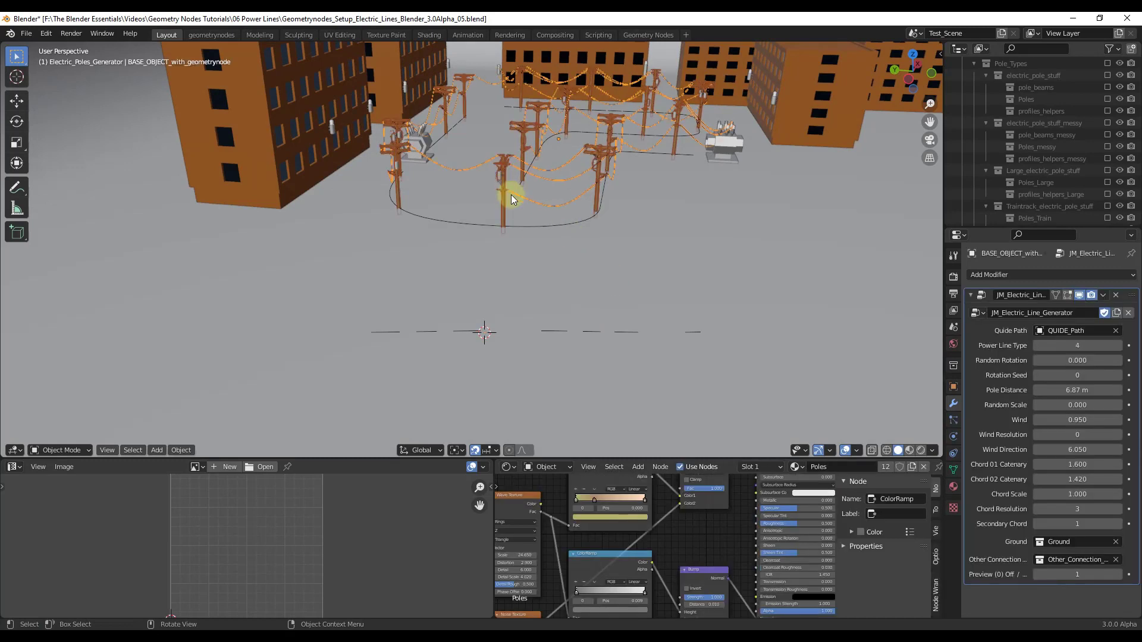
key(shift+d)
click(592, 363)
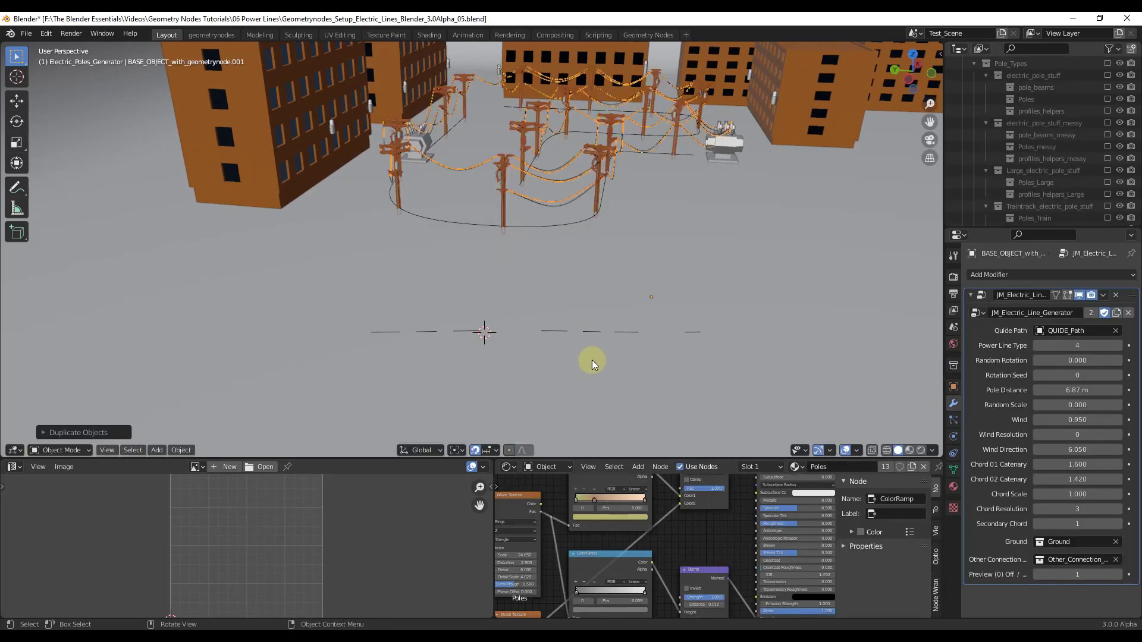
click(1001, 332)
Step: Select the duplicated generator object BASE_OBJECT_with_geometrynode.001 in the Outliner
click(651, 298)
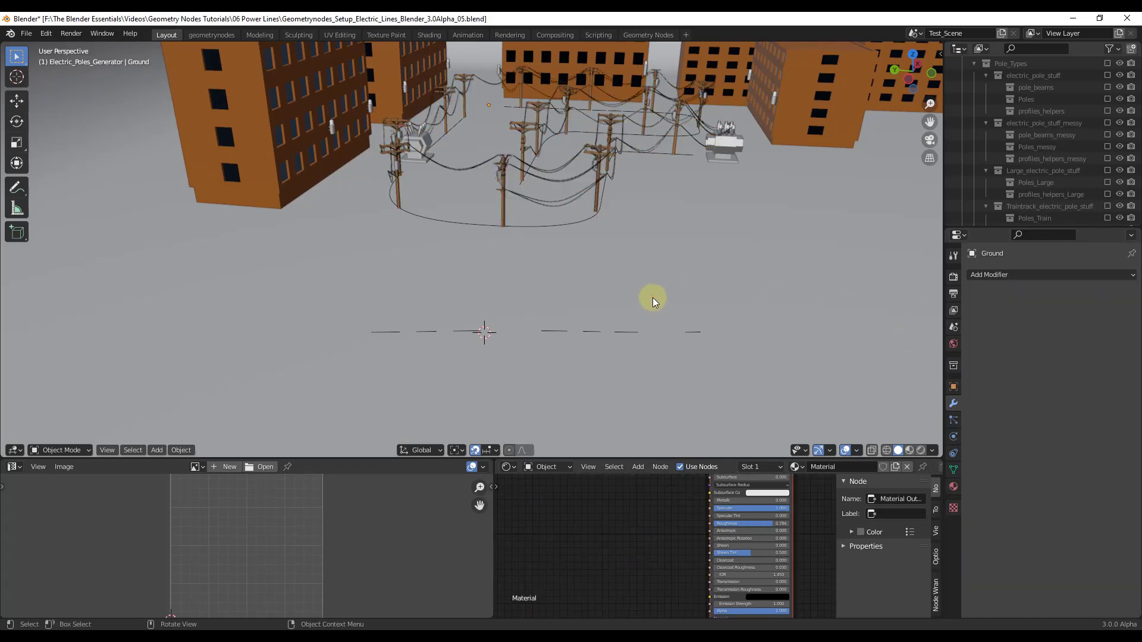
scroll(652, 297, up, 2)
scroll(669, 289, down, 2)
scroll(1049, 141, down, 2)
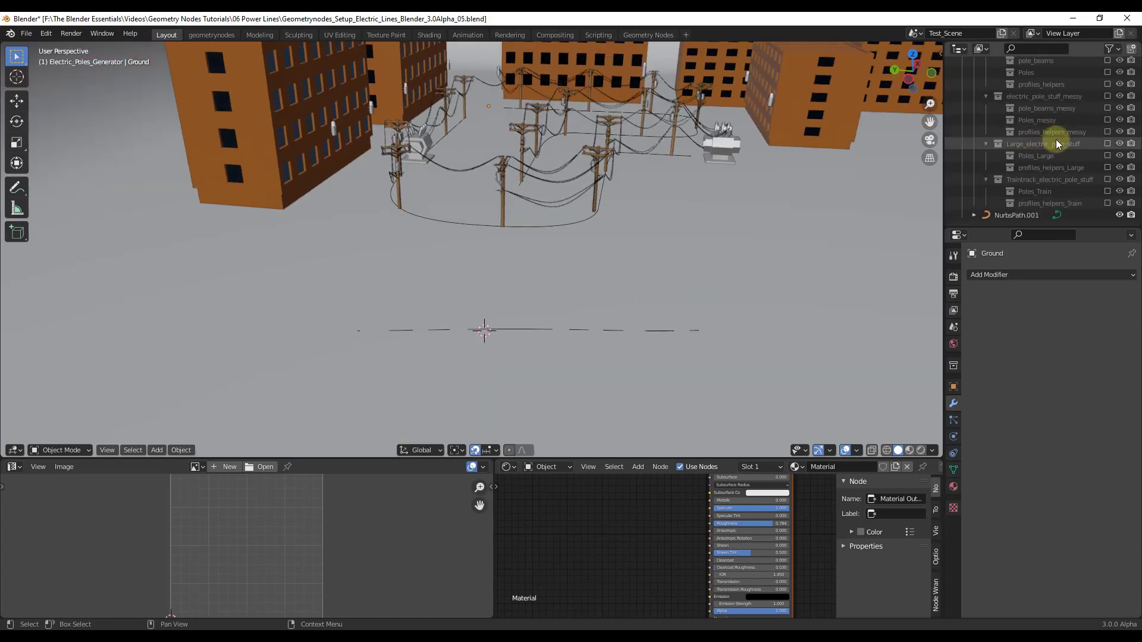
scroll(1011, 178, up, 5)
click(1037, 111)
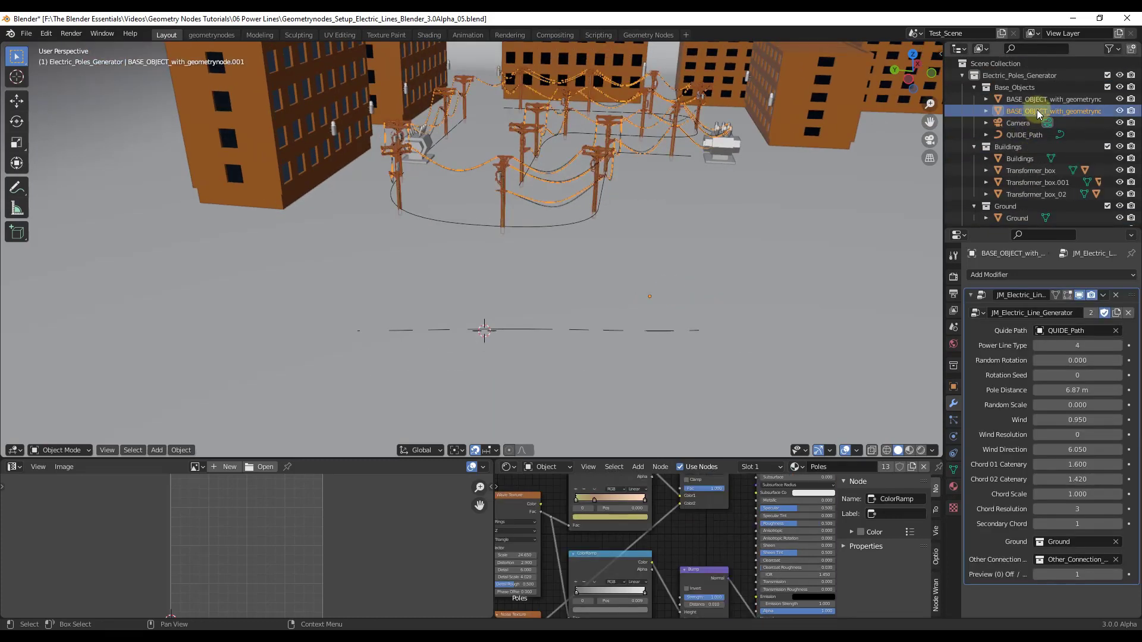
click(1039, 100)
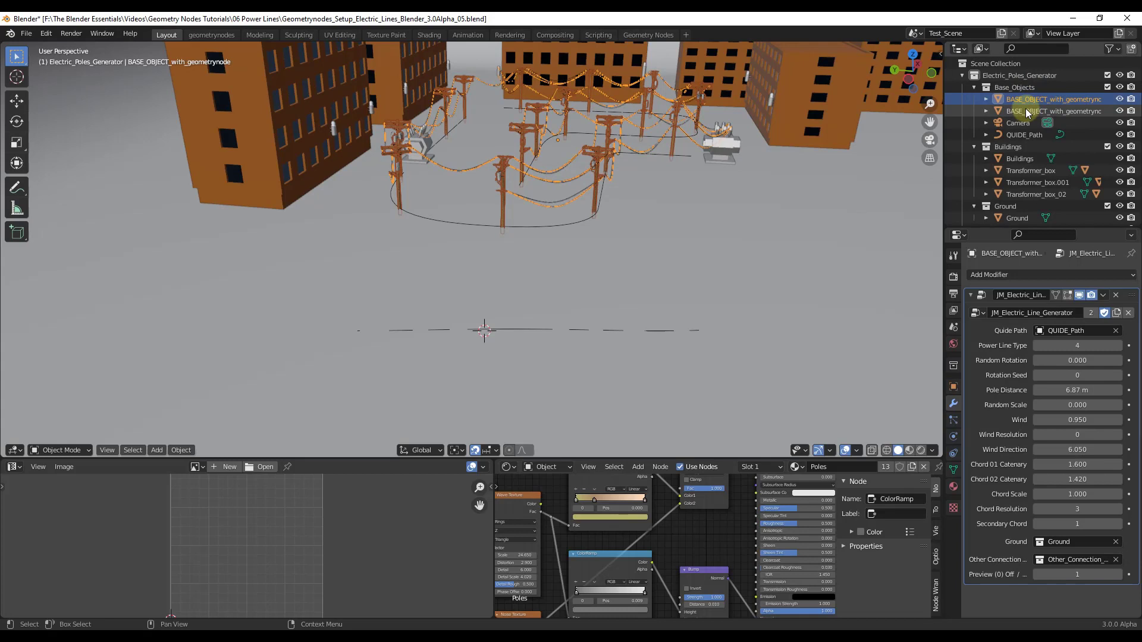
click(1027, 112)
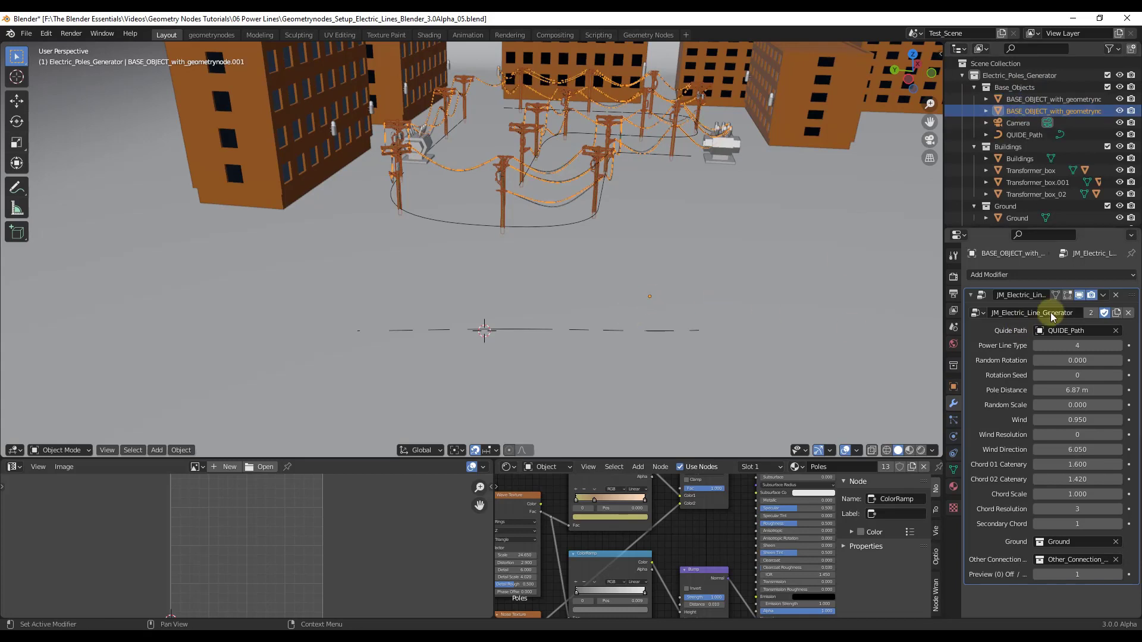
Step: Set the duplicate's Quide Path to NurbsPath.001 and view the new row of poles
click(1114, 331)
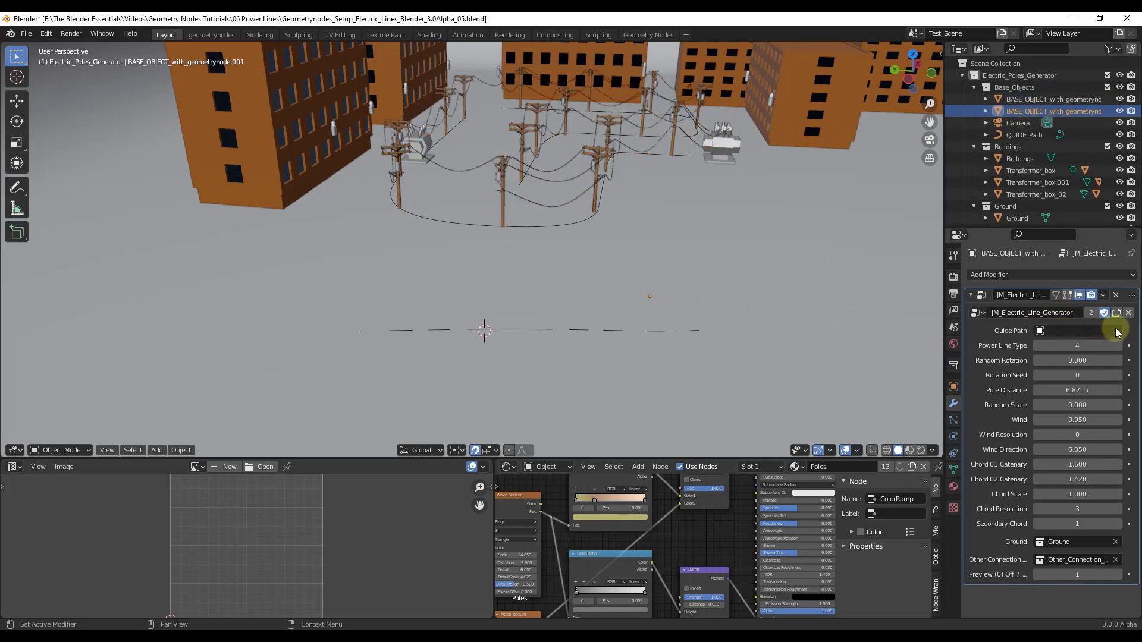
click(1089, 331)
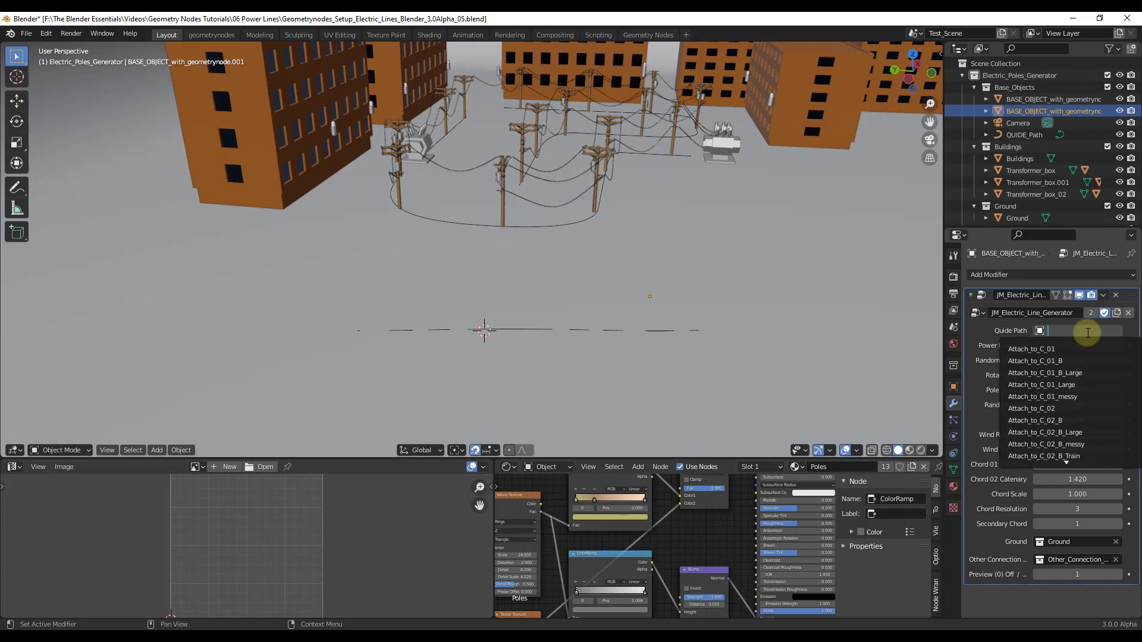
text(path)
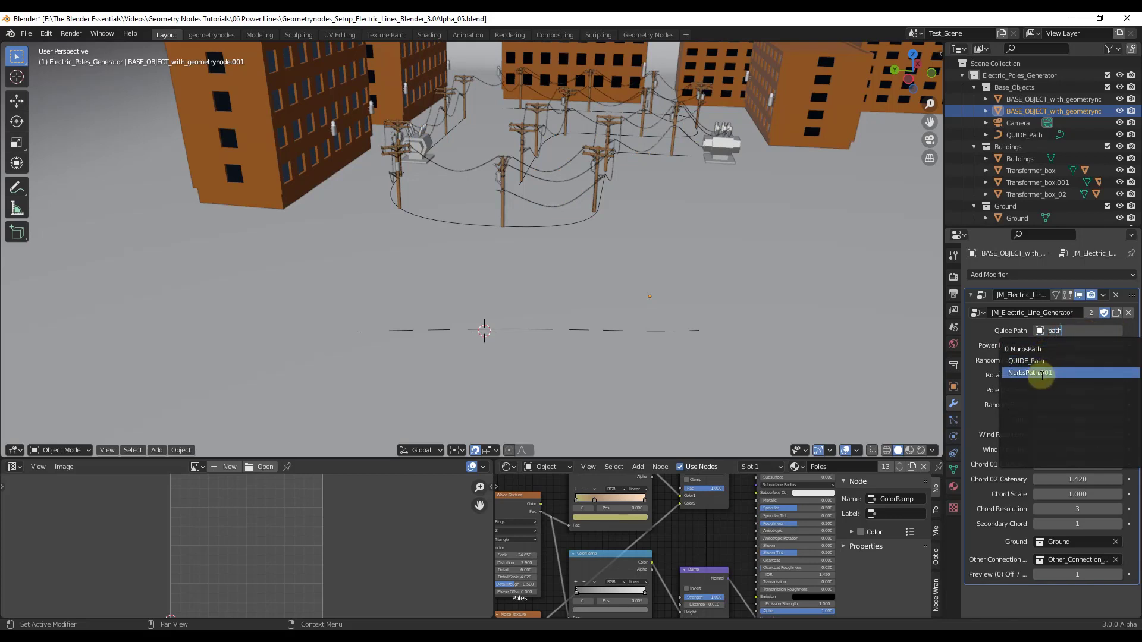
click(1042, 373)
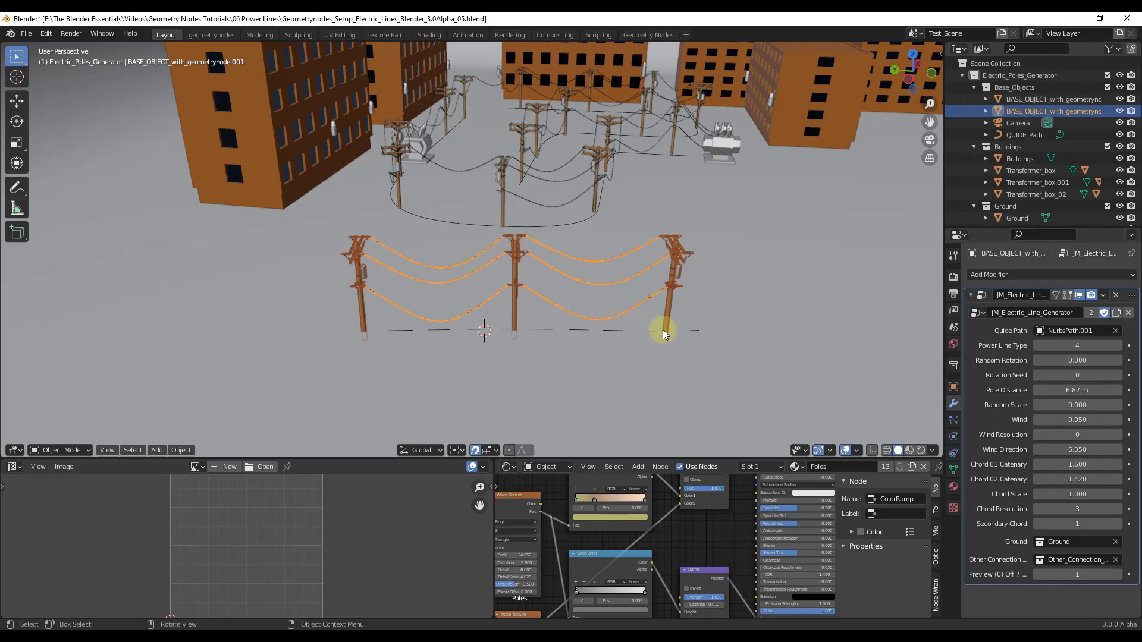
middle_drag(660, 326, 782, 329)
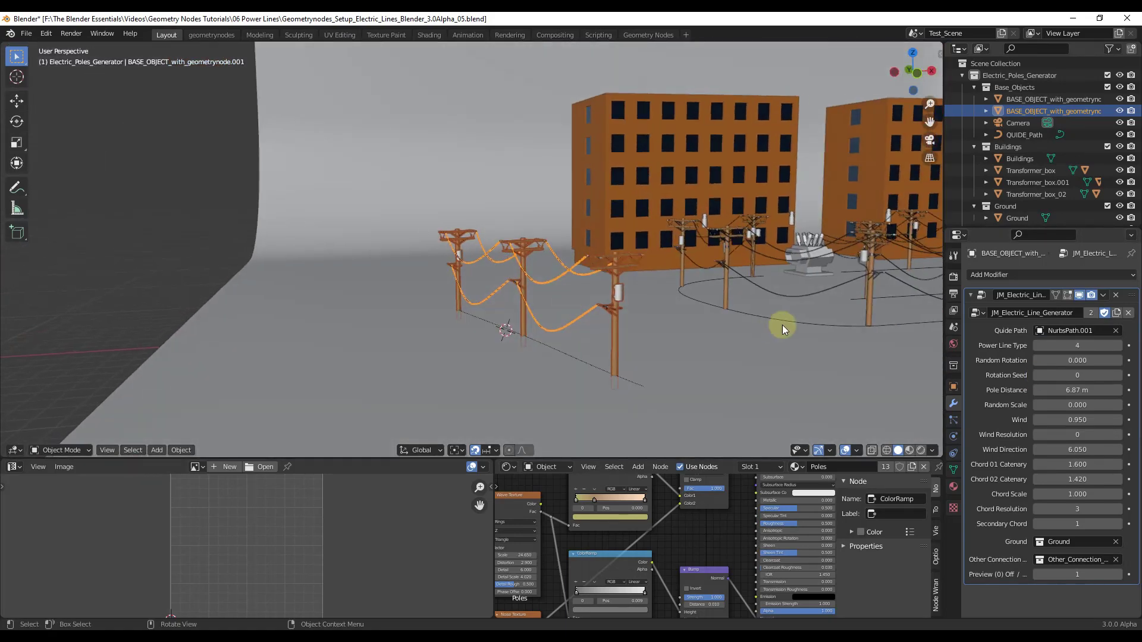
middle_drag(590, 391, 664, 356)
Step: Select NurbsPath.001 in Edit Mode and move its end point further out
click(606, 394)
scroll(606, 393, down, 3)
key(Tab)
scroll(698, 370, down, 3)
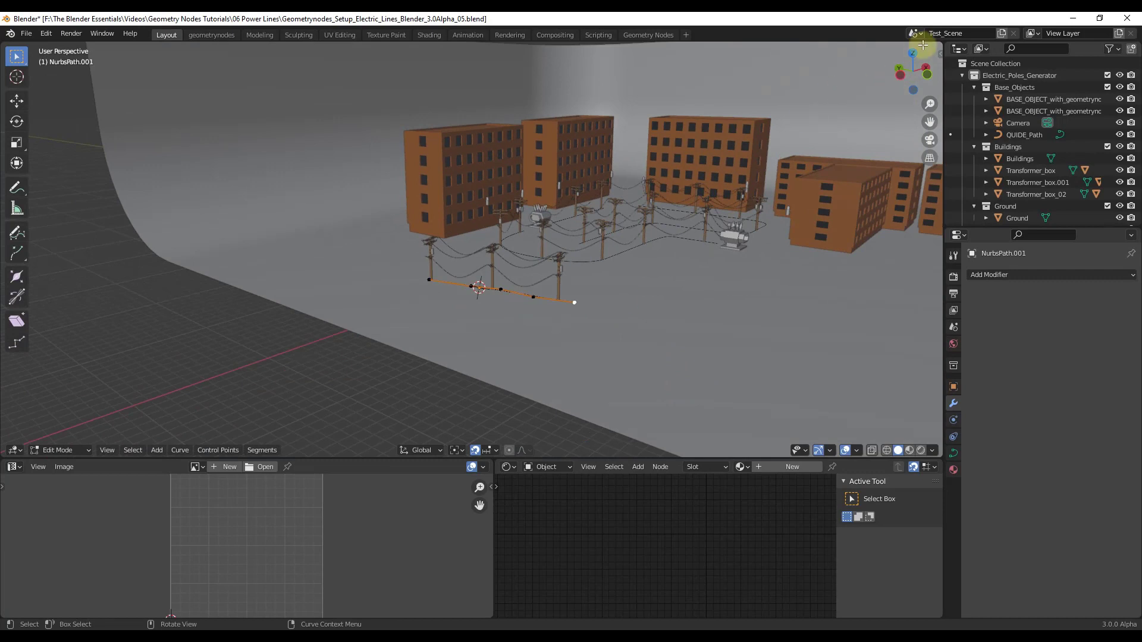
middle_drag(714, 247, 604, 296)
key(g)
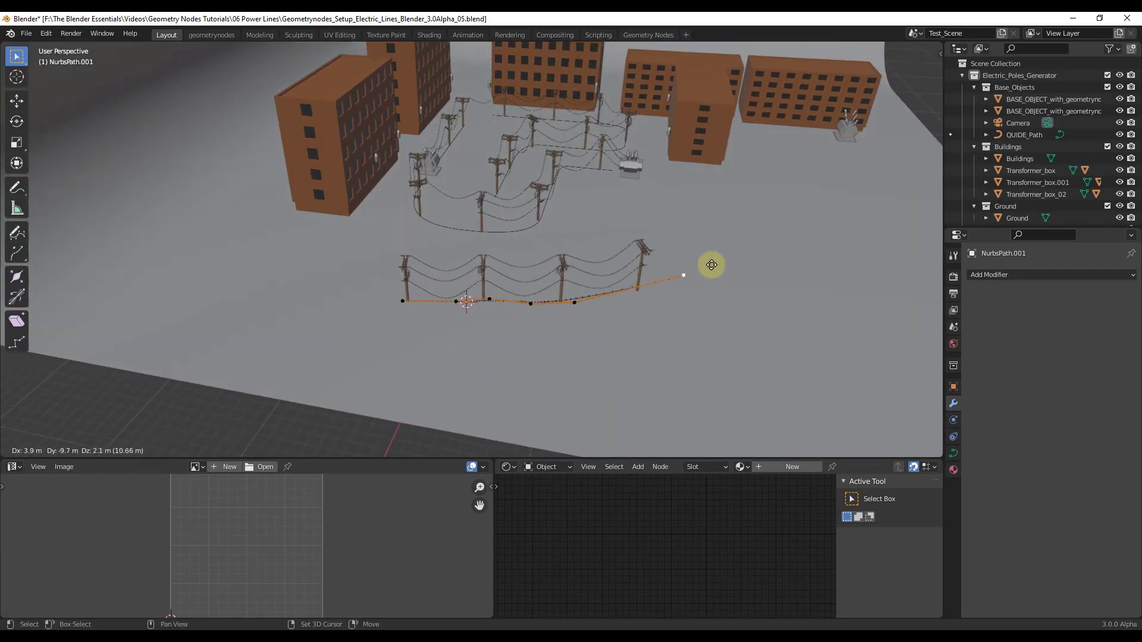
click(739, 242)
Step: Extrude three more points from the path's end and orbit to inspect the looping route
key(e)
key(shift+z)
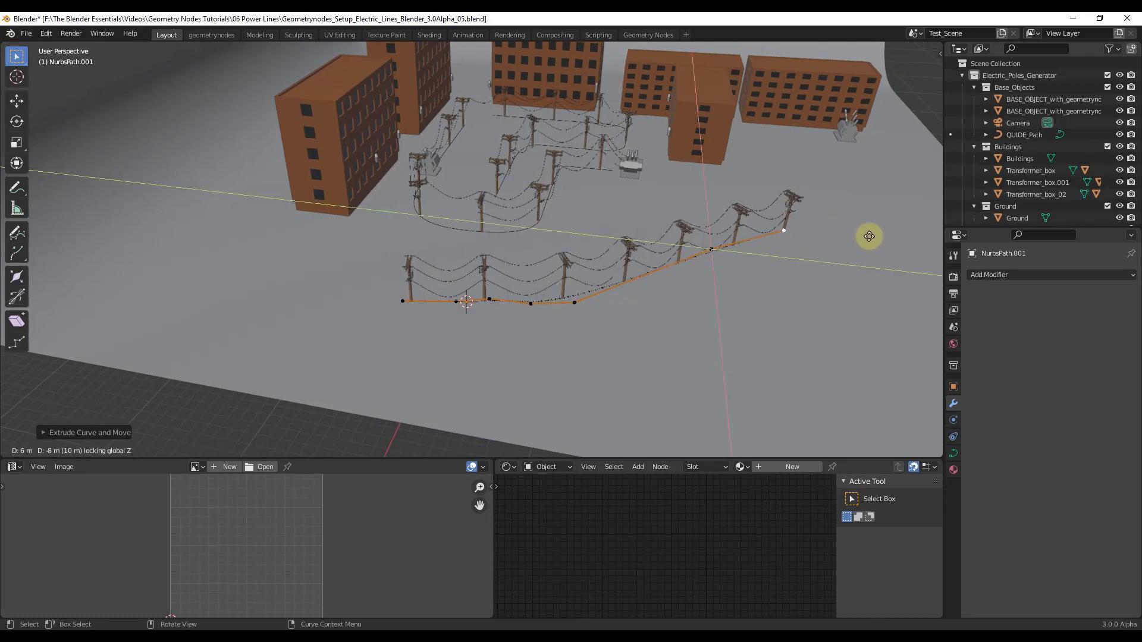
click(882, 300)
key(e)
key(shift+z)
click(668, 394)
key(e)
key(shift+z)
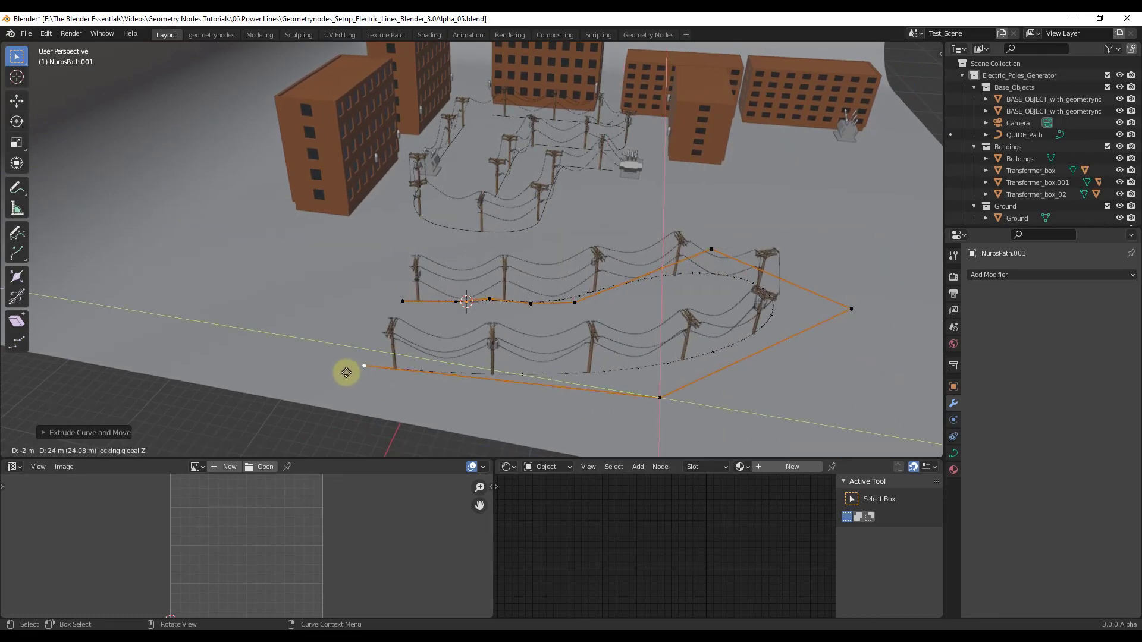
click(344, 369)
middle_drag(484, 369, 527, 249)
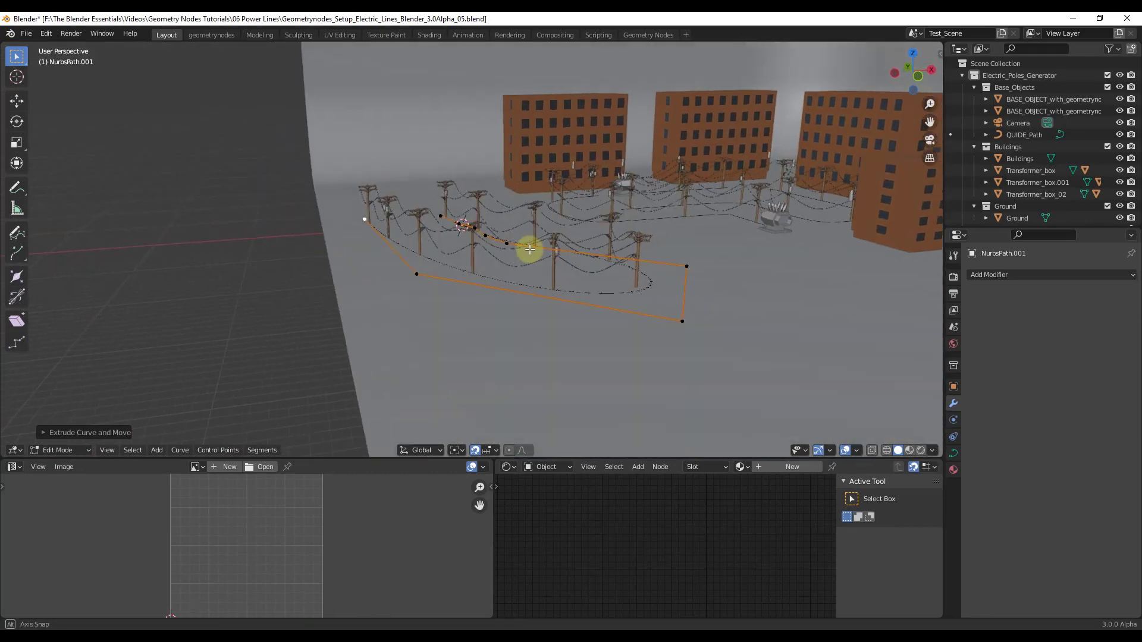
scroll(526, 262, up, 4)
mouse_move(566, 288)
middle_down()
mouse_move(544, 286)
mouse_move(555, 286)
middle_up()
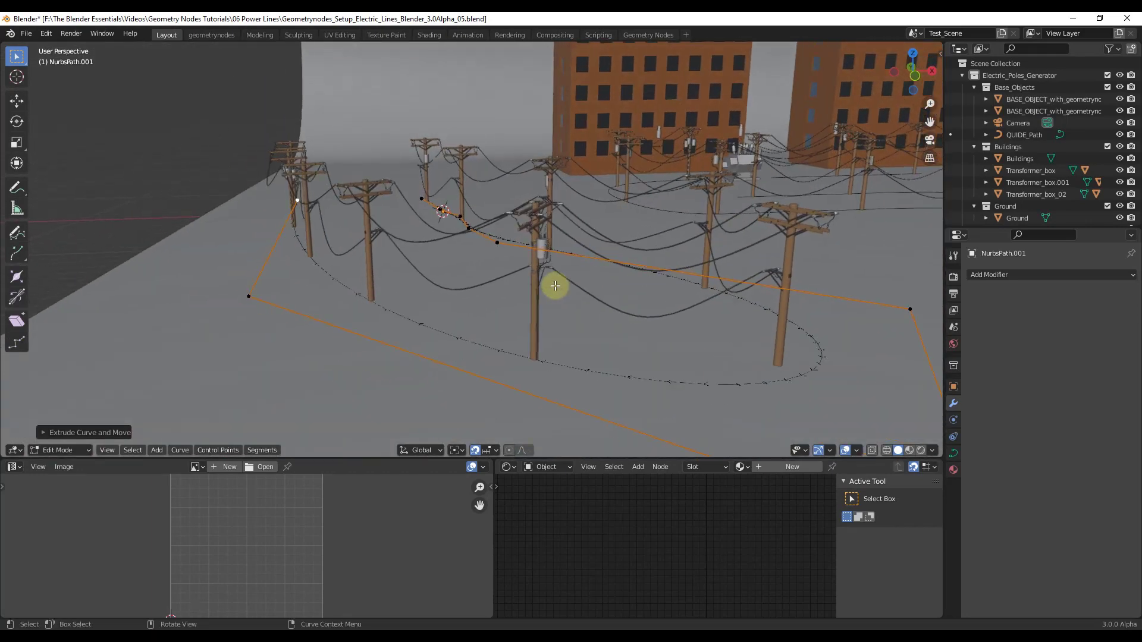
Step: Select the new row's wires in Object Mode and set Chord 01 Catenary 0.680, Chord 02 1.100
key(Tab)
click(535, 262)
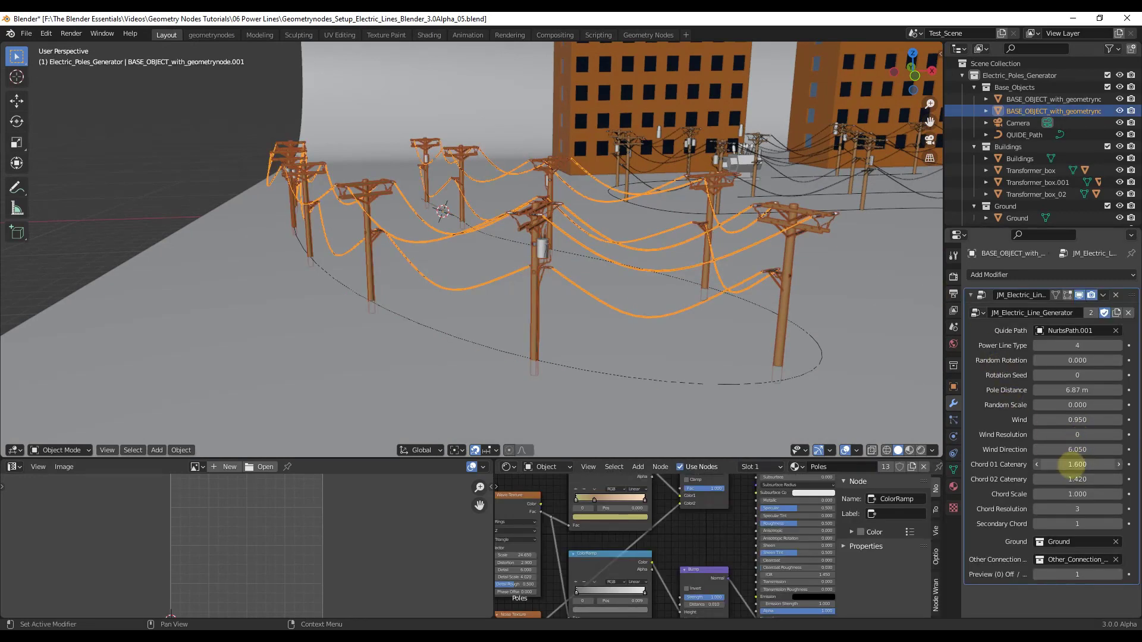
drag(1070, 466, 1015, 466)
mouse_move(1105, 479)
mouse_down()
mouse_move(1050, 484)
mouse_move(1096, 479)
mouse_up()
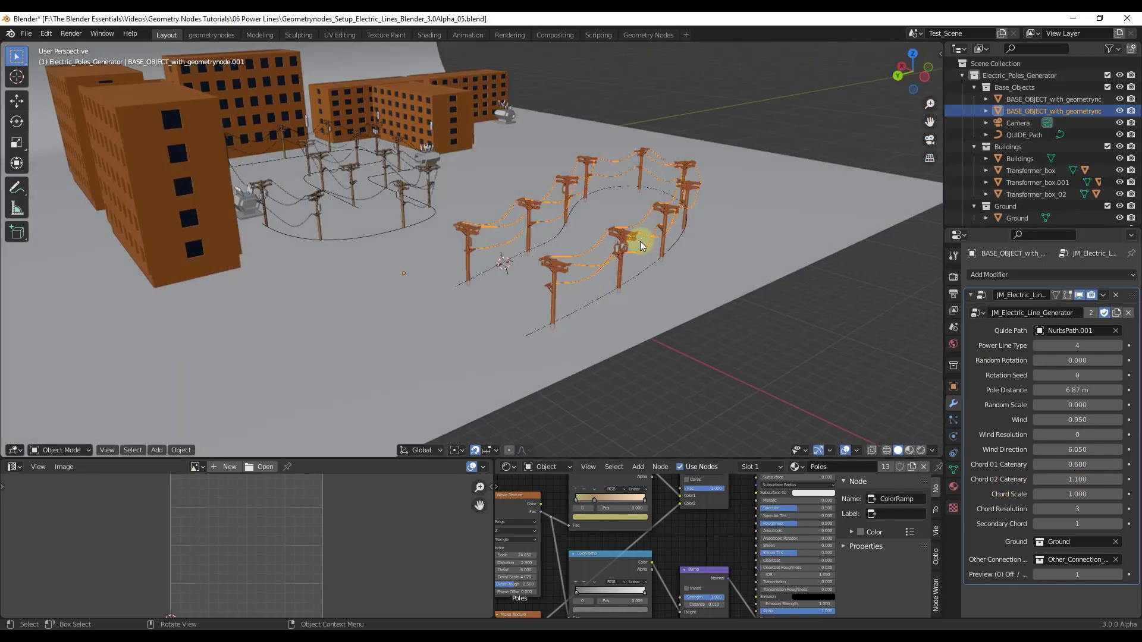
middle_drag(641, 245, 681, 237)
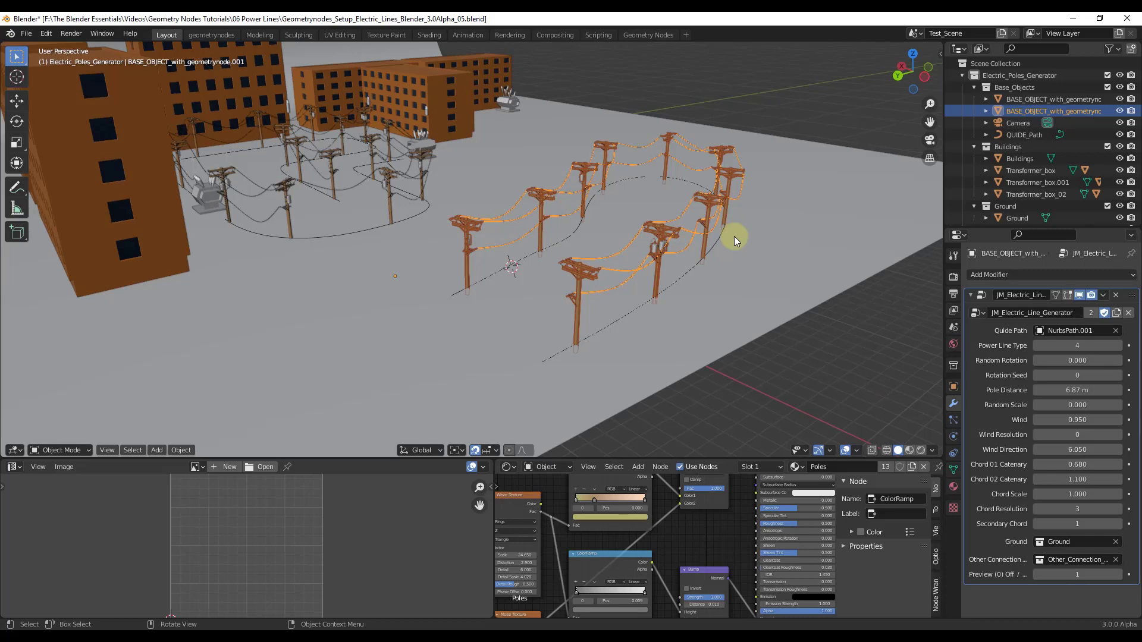
middle_drag(712, 272, 657, 269)
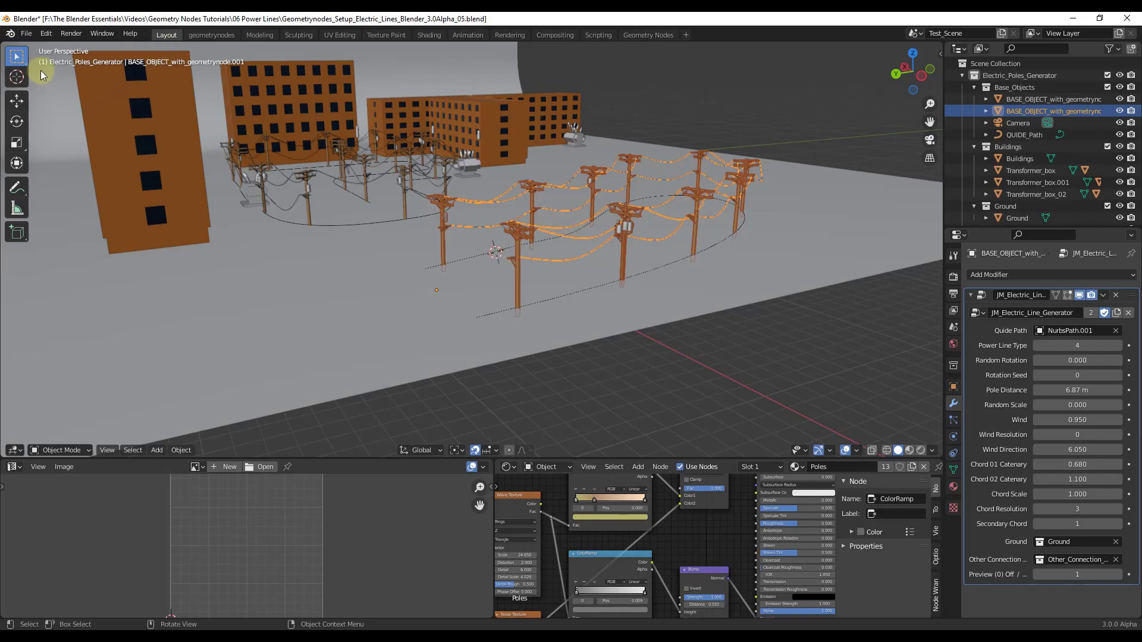
Step: Start a new General file without saving the current one
click(26, 33)
mouse_move(37, 48)
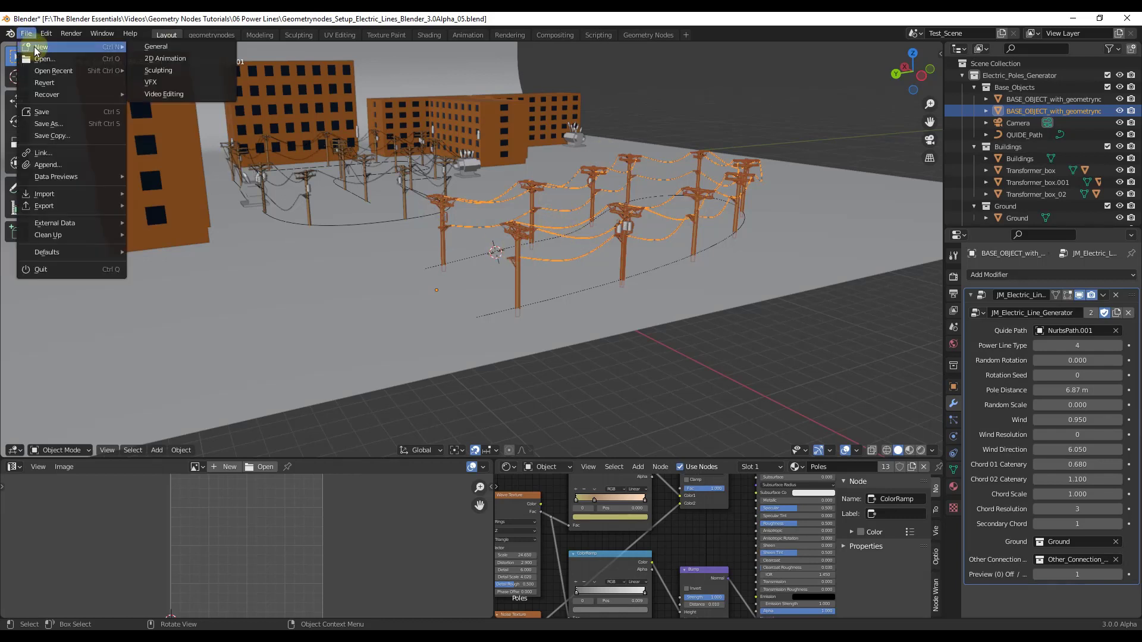
click(187, 48)
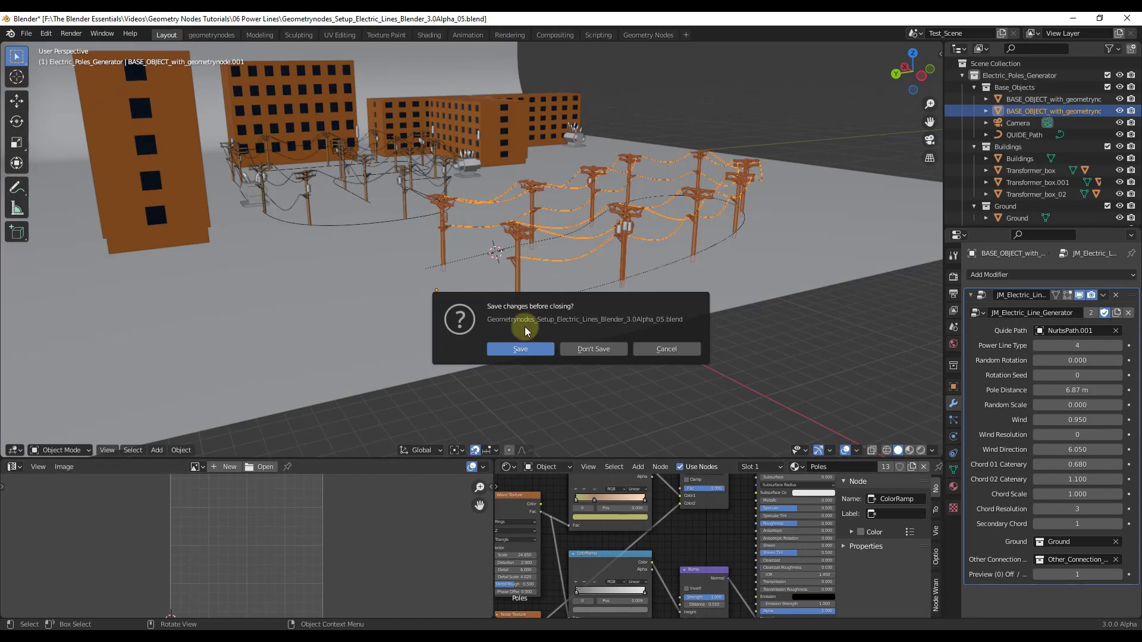
click(587, 352)
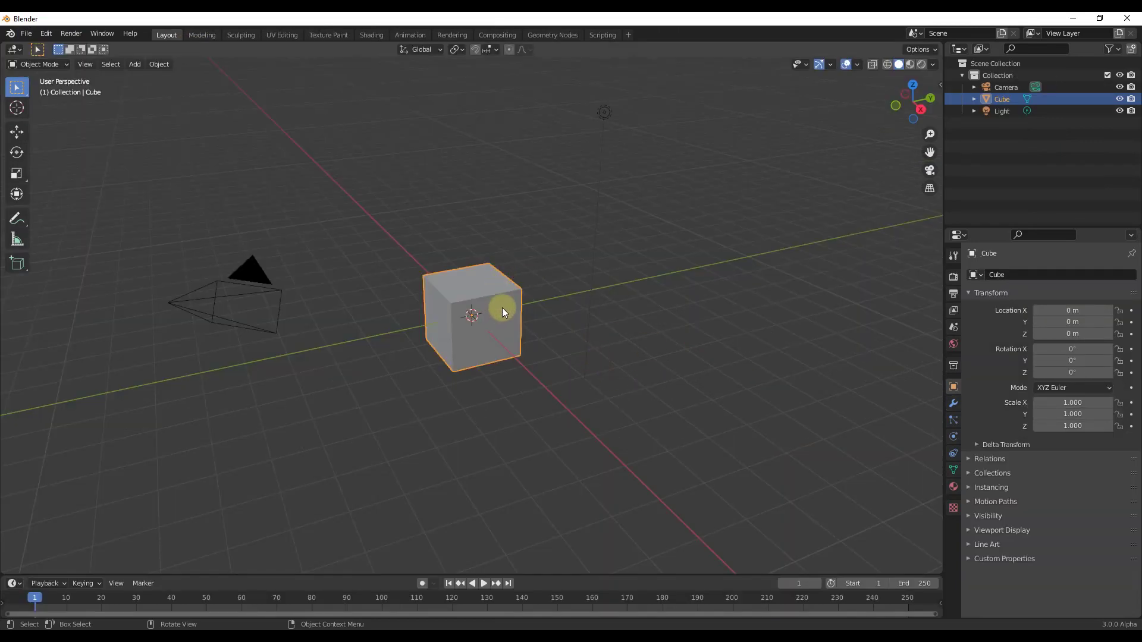
Step: Replace the default cube with a plane scaled up to serve as ground
key(Delete)
key(shift+a)
mouse_move(477, 309)
click(547, 309)
key(s)
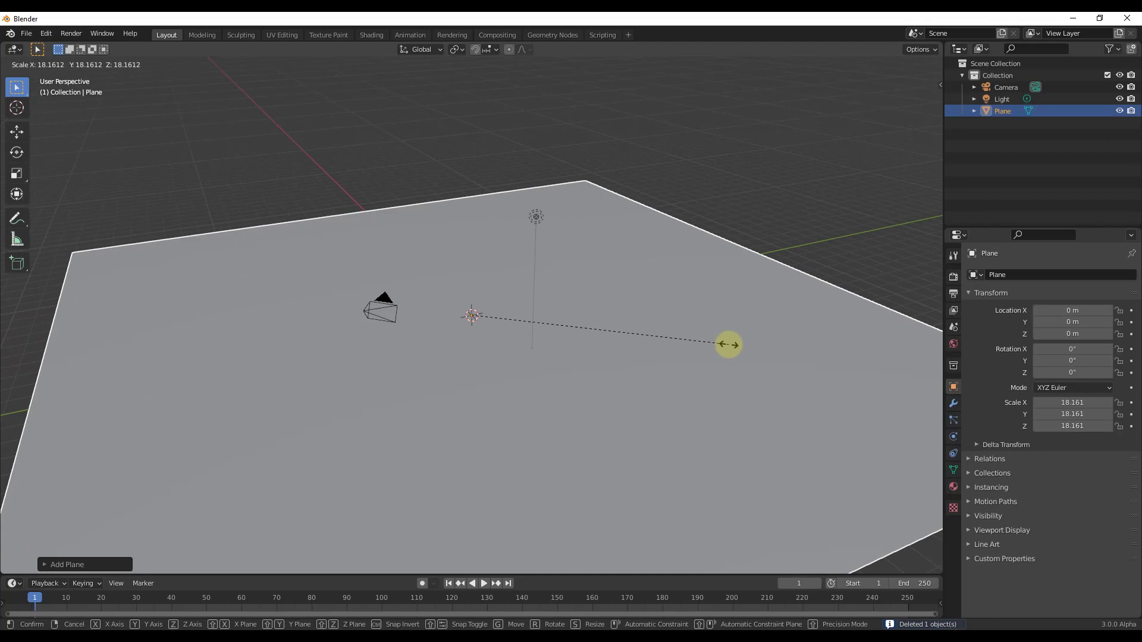
click(729, 344)
Step: Apply the plane's scale so it reads 1.000
click(159, 63)
mouse_move(173, 125)
click(286, 150)
scroll(458, 372, up, 2)
scroll(458, 372, up, 2)
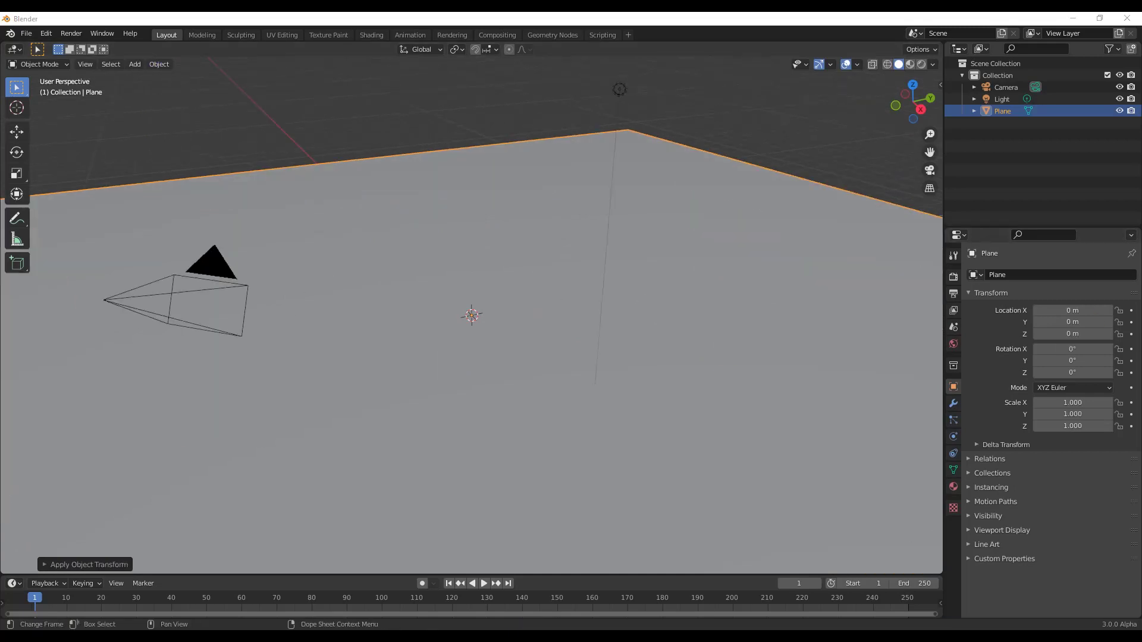
Step: Append Electric_Poles_Generator from the power-lines .blend's Collection folder and inspect the imported city
click(27, 33)
click(51, 161)
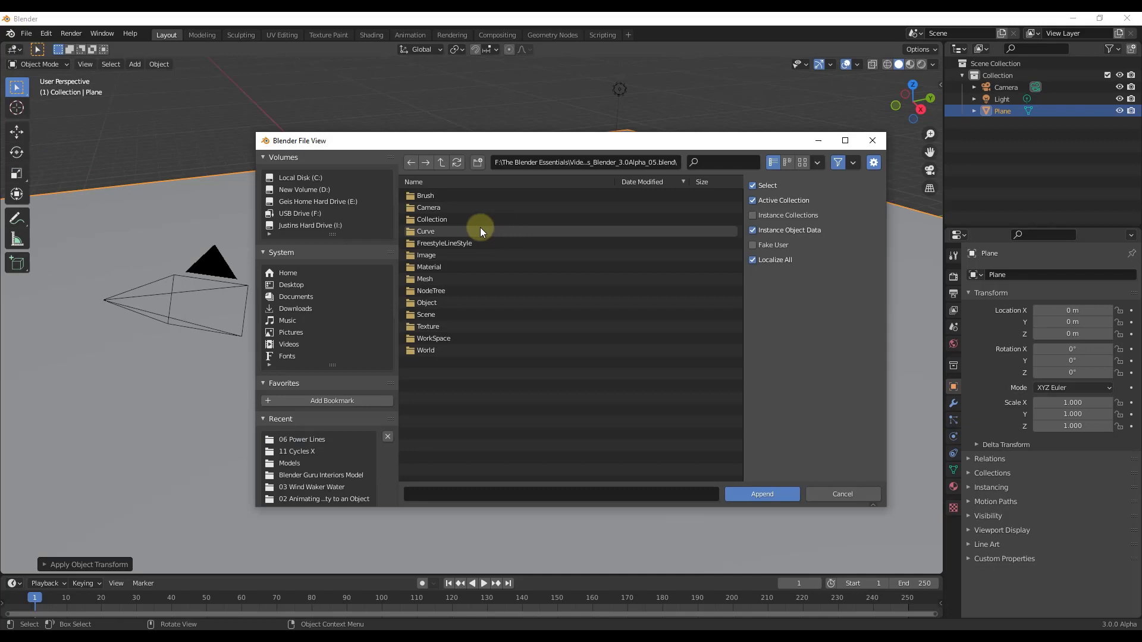
double_click(433, 219)
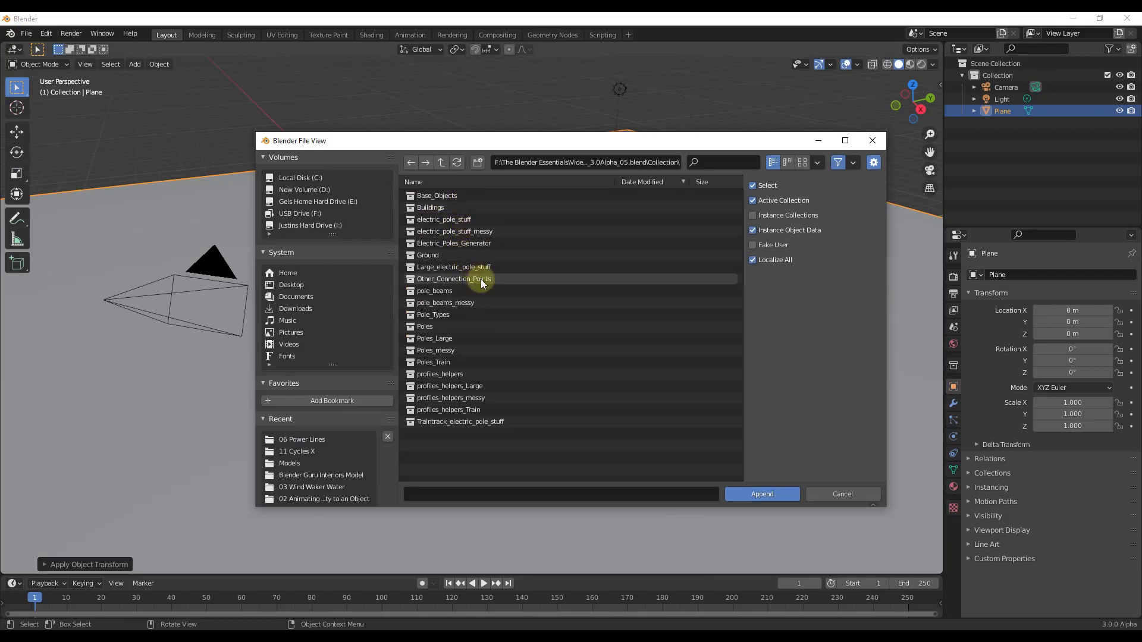
double_click(465, 243)
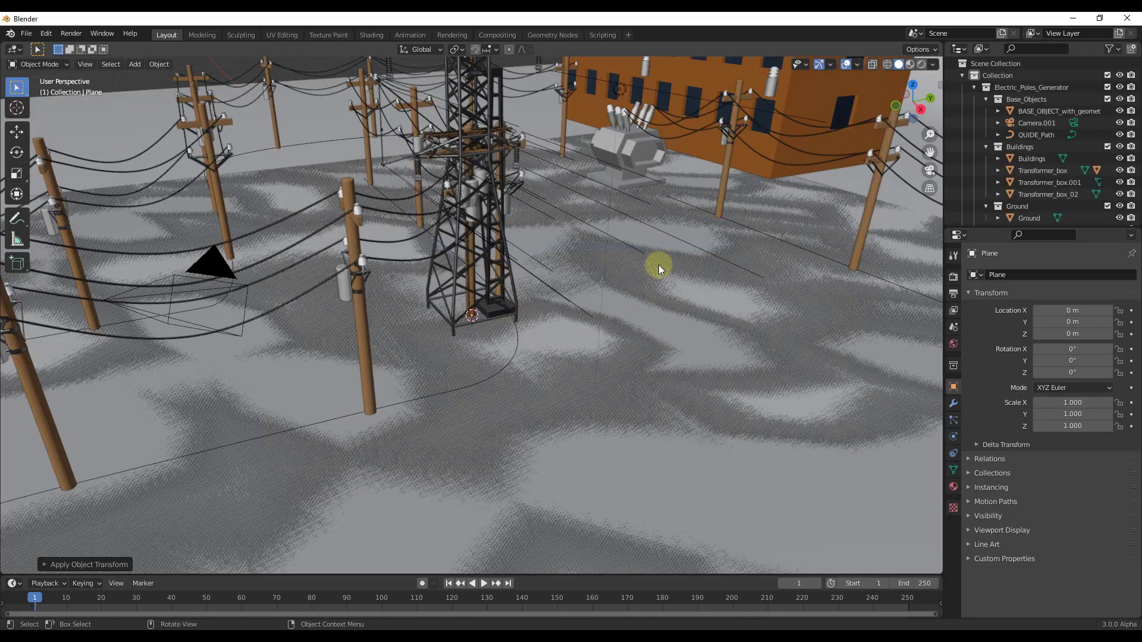
middle_drag(658, 266, 603, 216)
scroll(603, 216, down, 14)
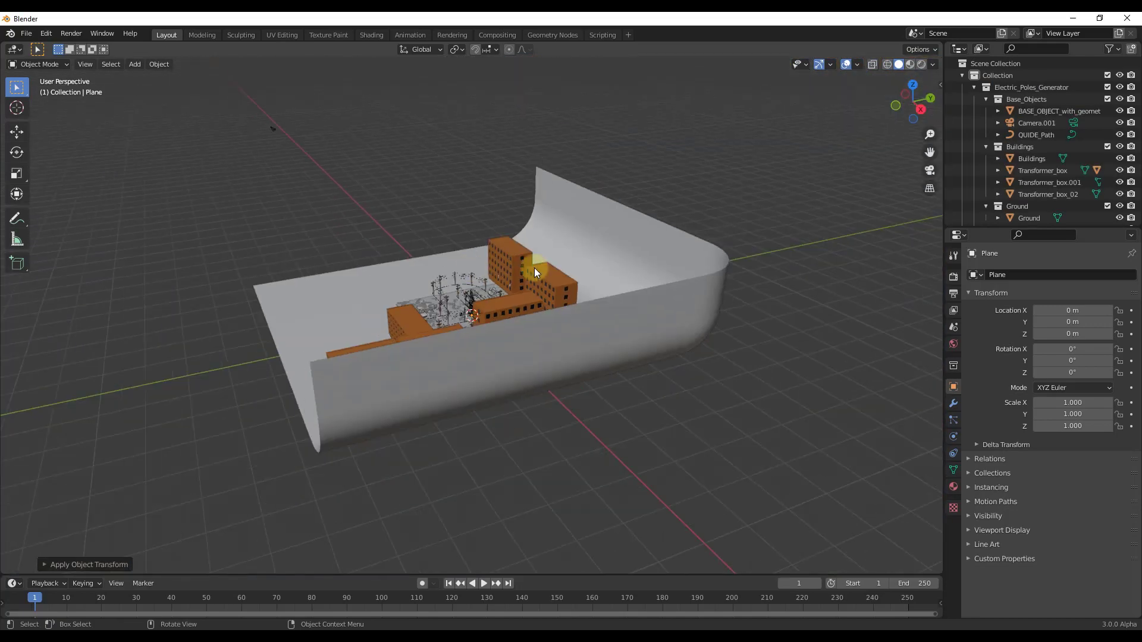
middle_drag(446, 297, 609, 232)
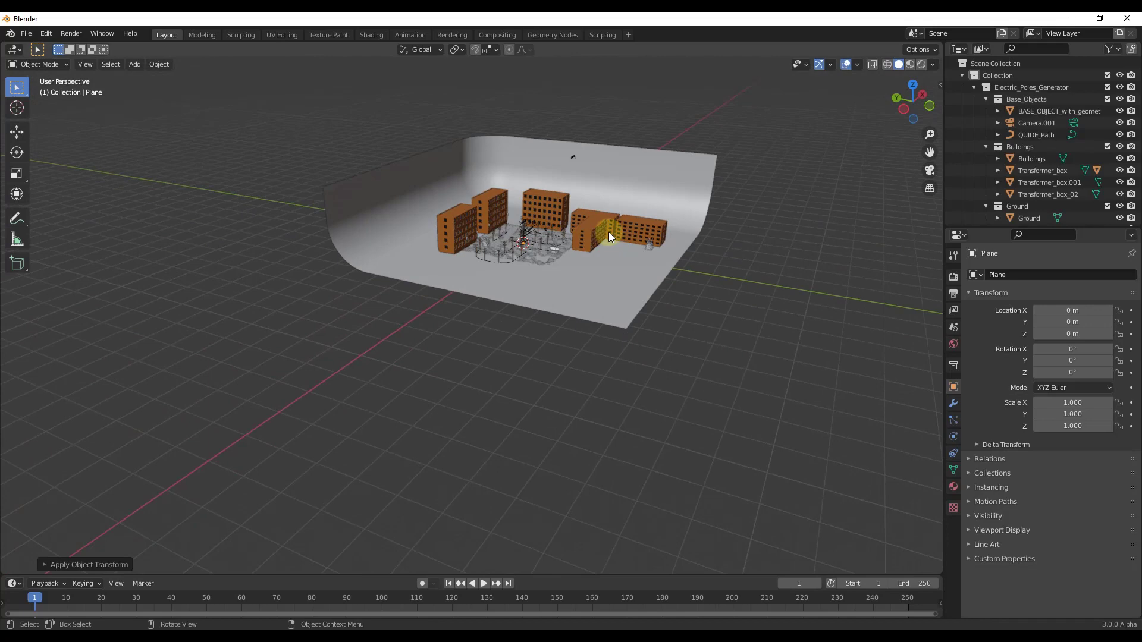
Step: Select the appended Buildings and Ground backdrop, setting the ground plane apart from the city
click(608, 223)
click(625, 266)
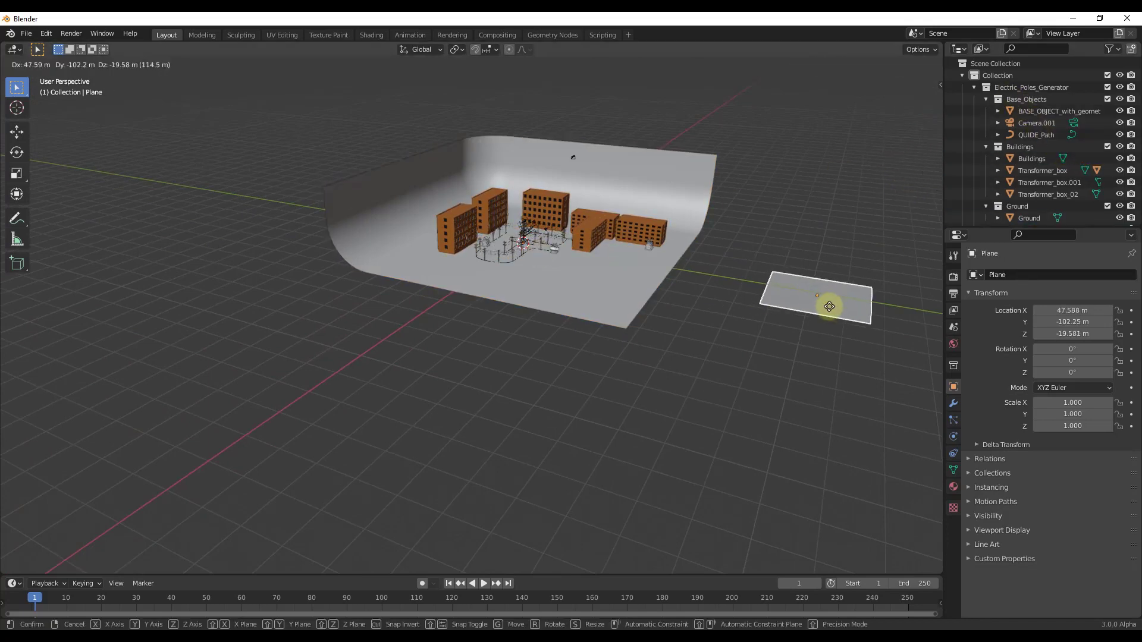
key(KP_Decimal)
key(shift+a)
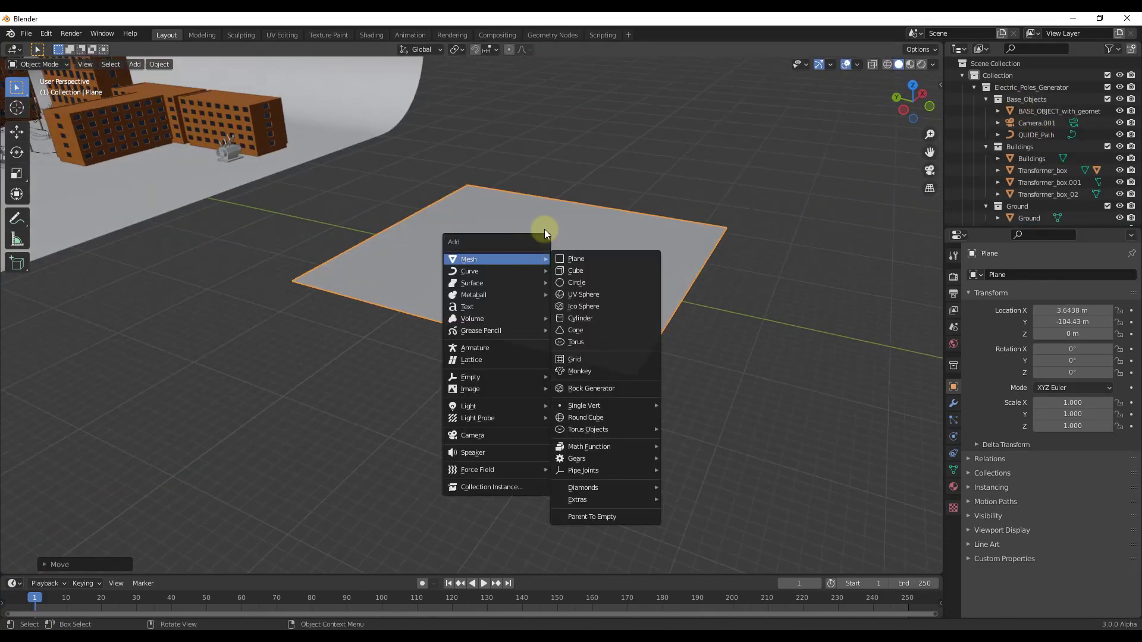
click(541, 259)
Step: Add a new Path curve to the scene
key(shift+a)
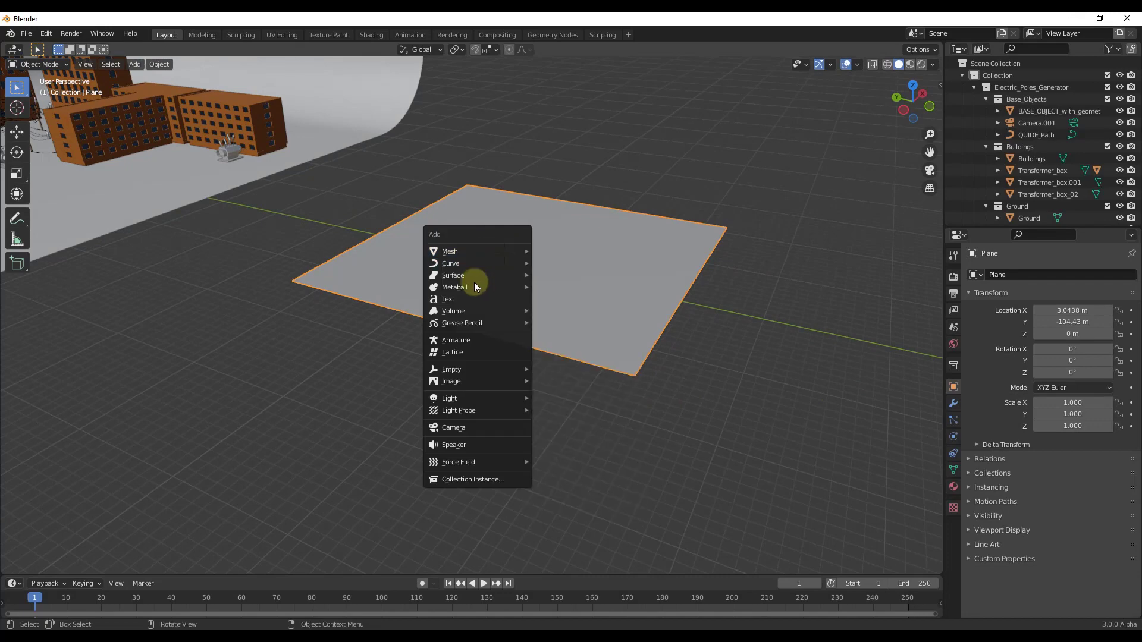
mouse_move(470, 262)
click(557, 315)
scroll(526, 223, up, 2)
Step: In Edit Mode, extrude the path's end point into a longer sweeping curve, then return to Object Mode
key(Tab)
key(KP_7)
click(535, 209)
key(e)
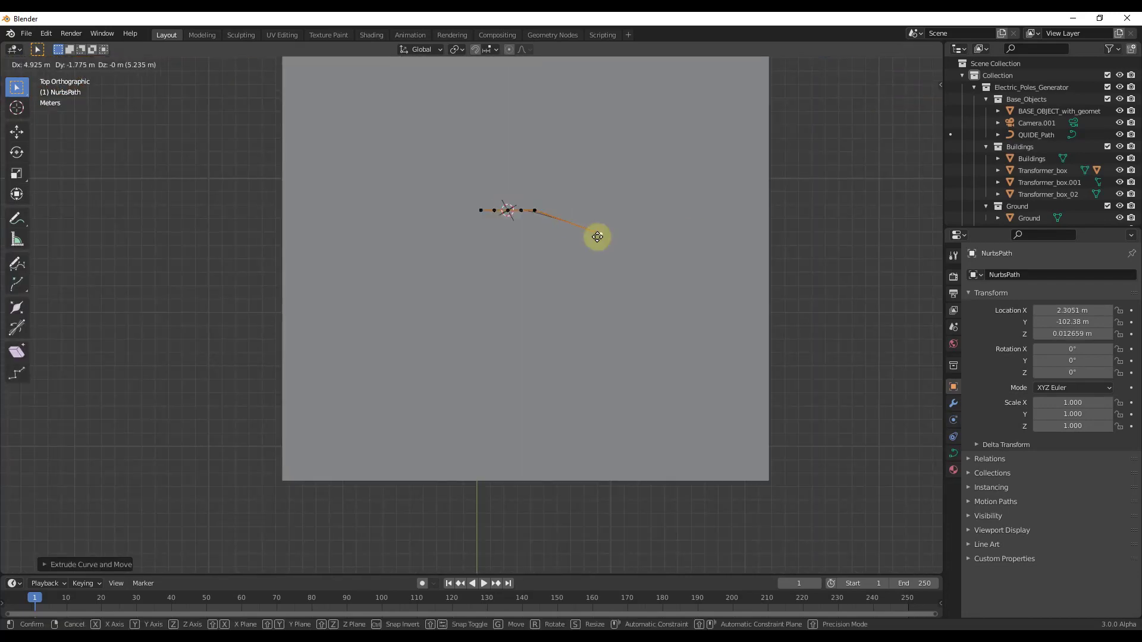
click(601, 233)
middle_drag(363, 357, 443, 284)
scroll(443, 284, down, 4)
key(Tab)
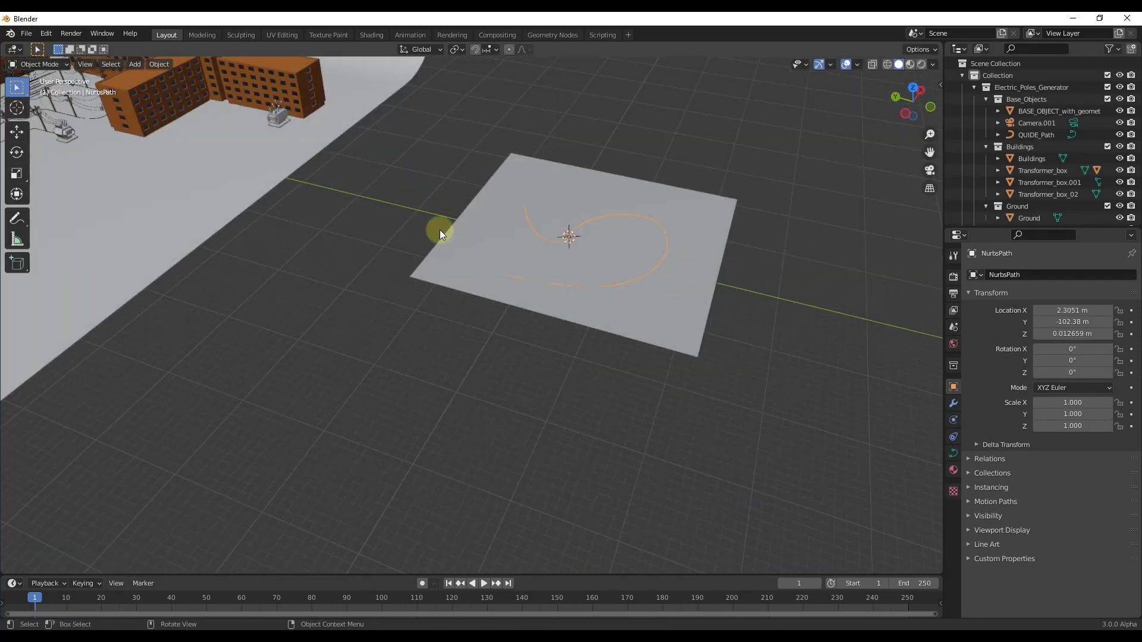
scroll(433, 215, down, 2)
Step: Duplicate the BASE_OBJECT_with_geometrynode power-line generator and place the copy
click(124, 173)
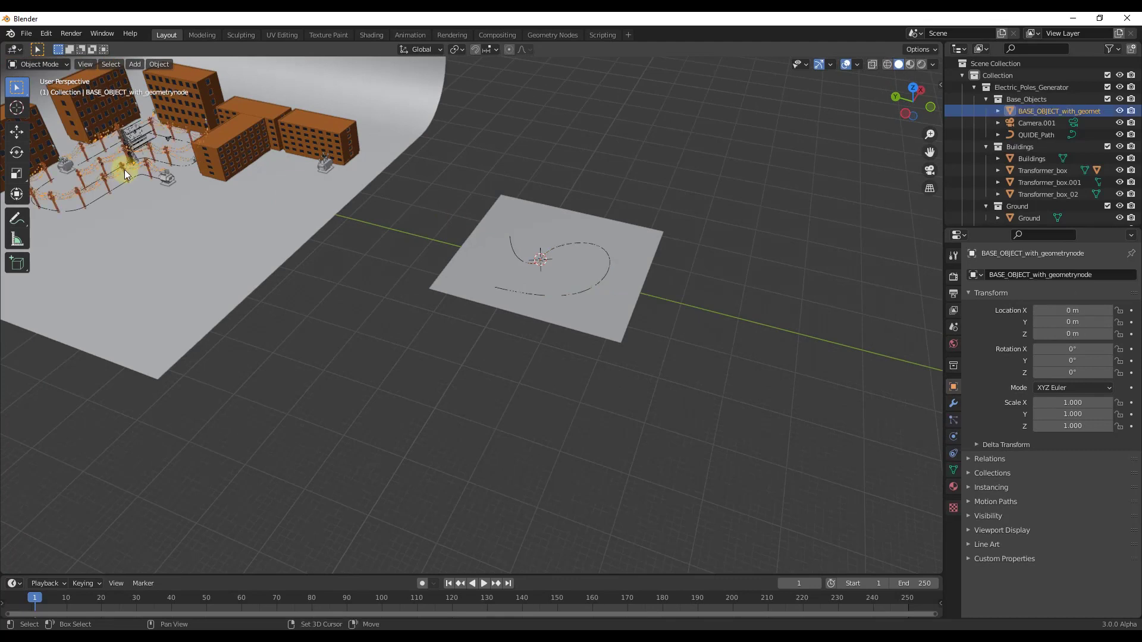
key(shift+d)
click(556, 271)
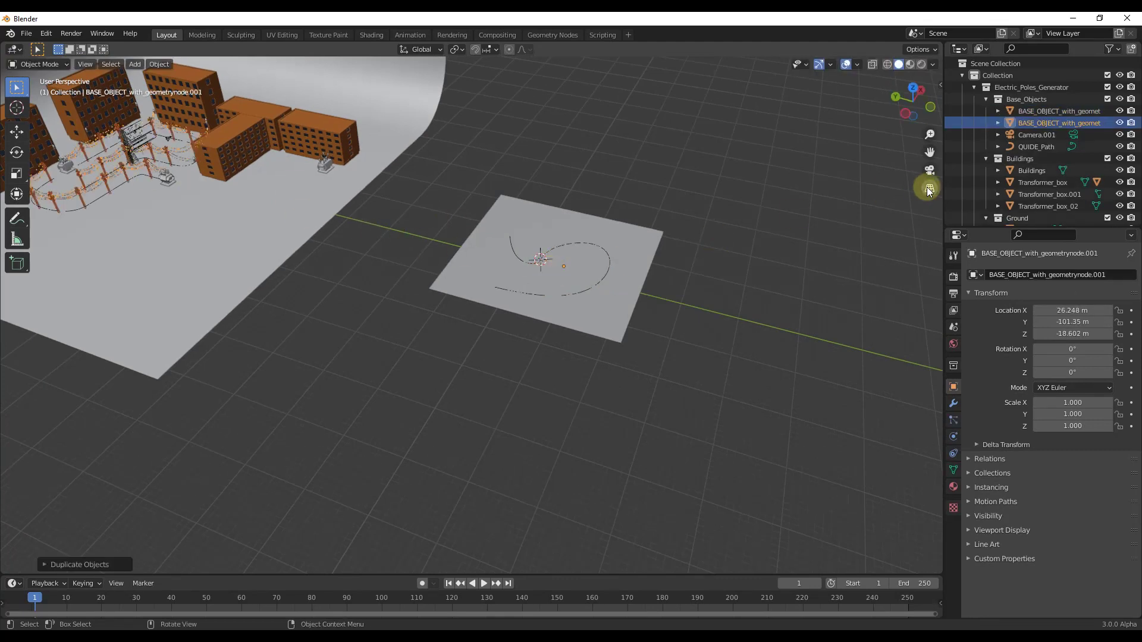
Step: Set the copy's modifier Quide Path to NurbsPath
click(953, 405)
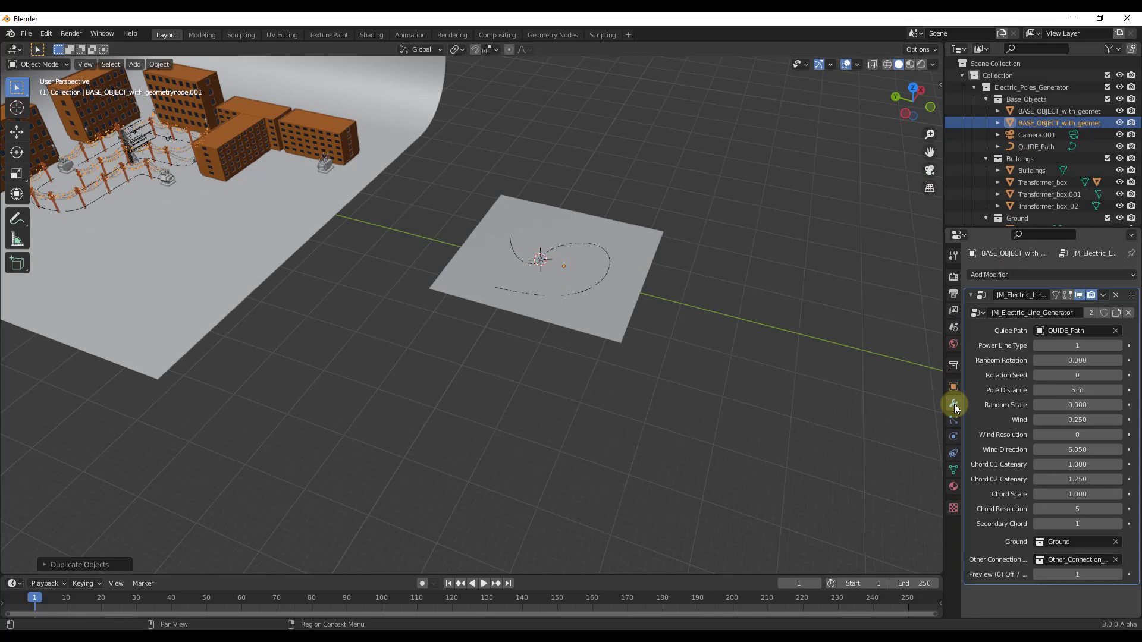
click(1075, 334)
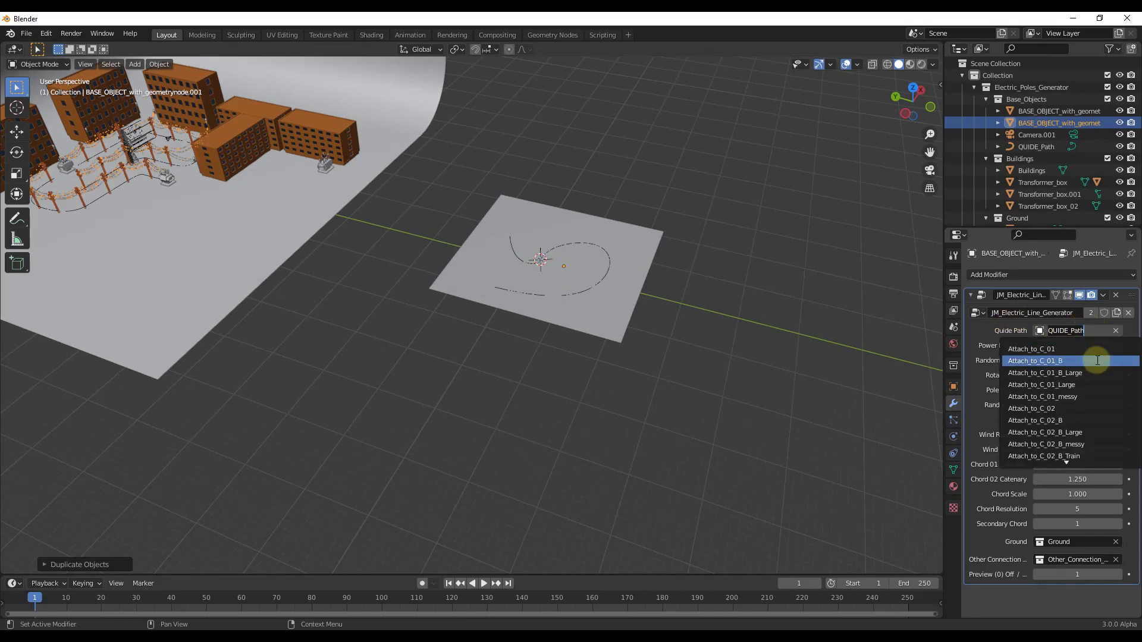
text(path)
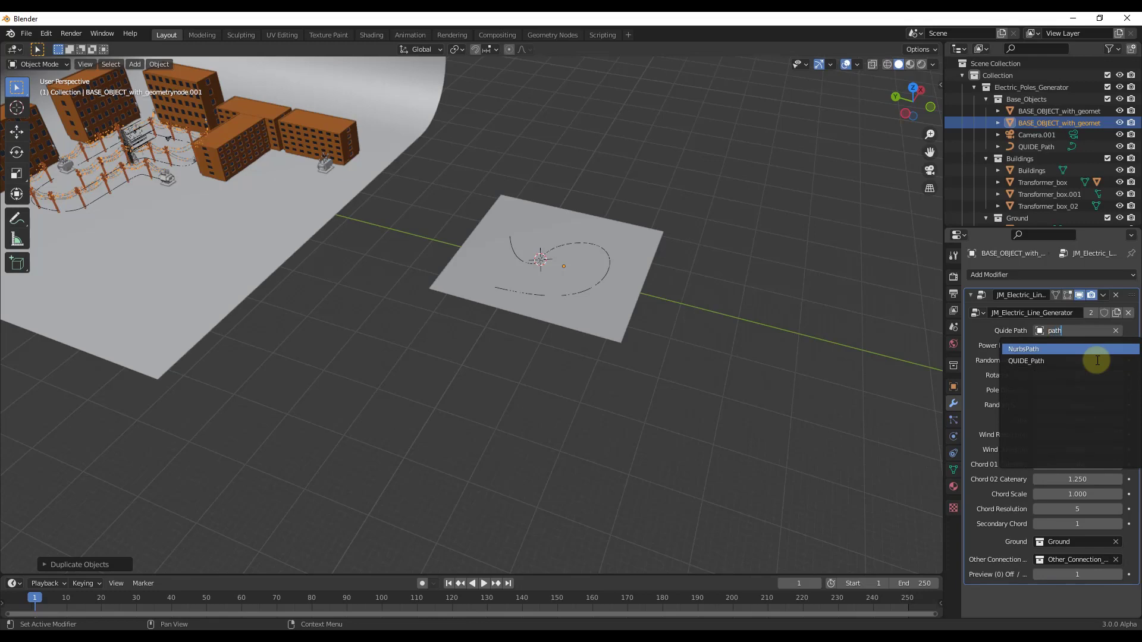
click(1027, 349)
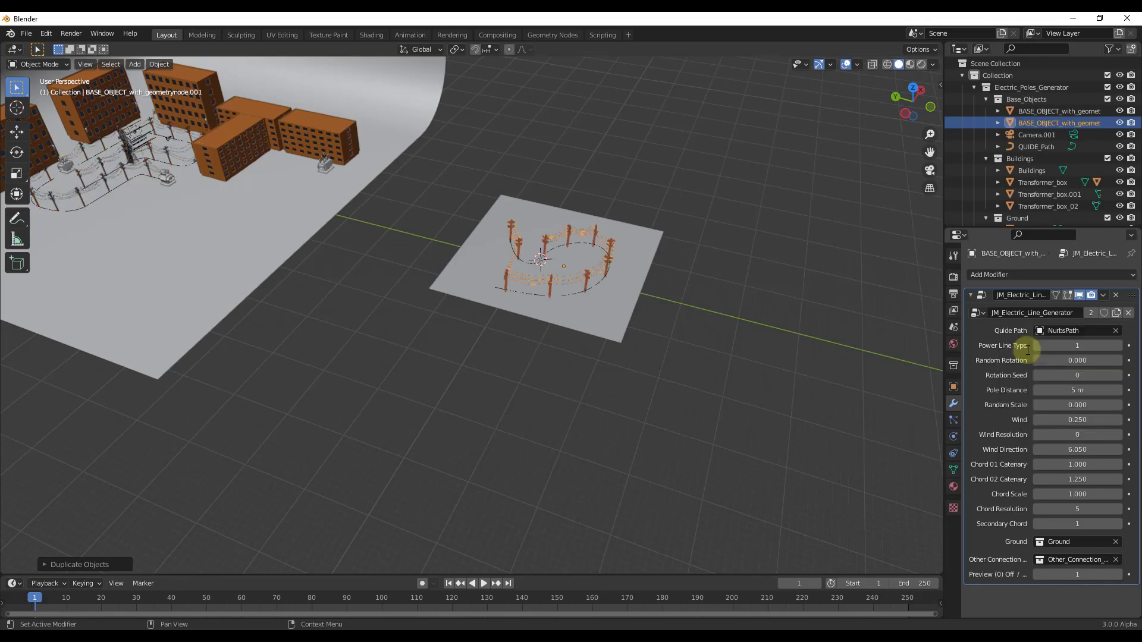